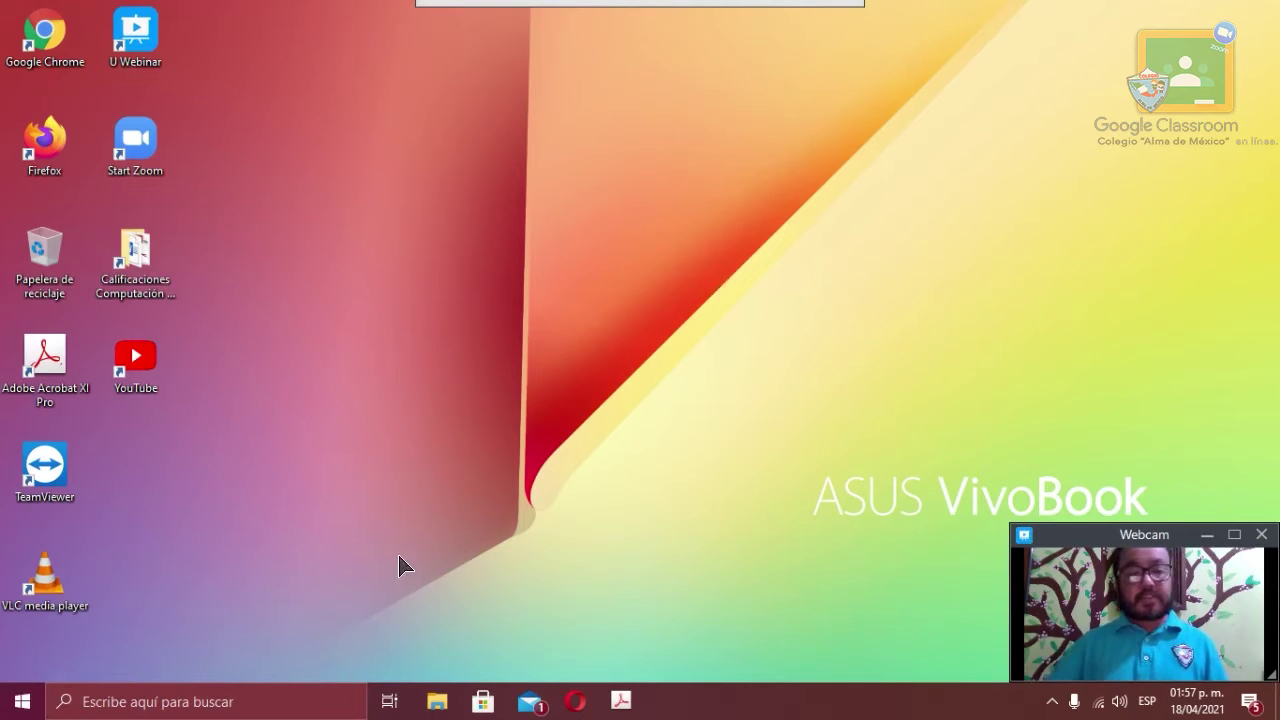
- Launch Excel and create a new blank workbook
left_click(22, 701)
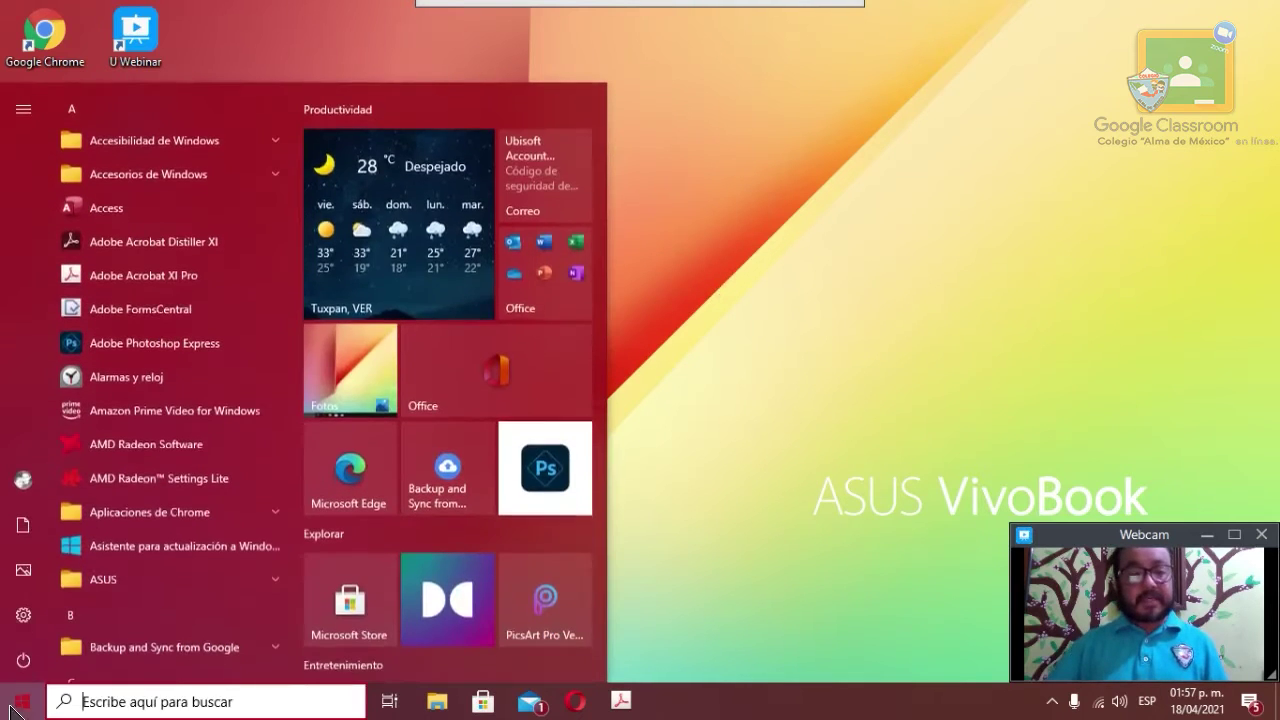
left_click(550, 300)
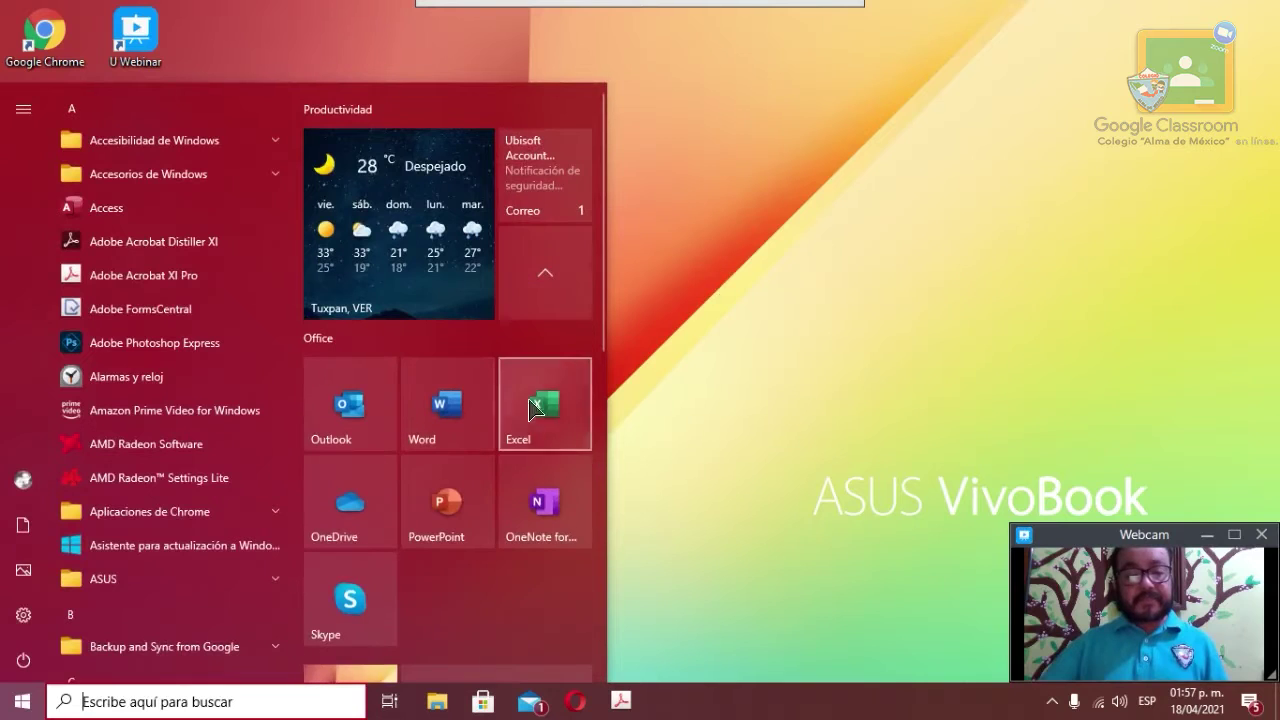
left_click(530, 415)
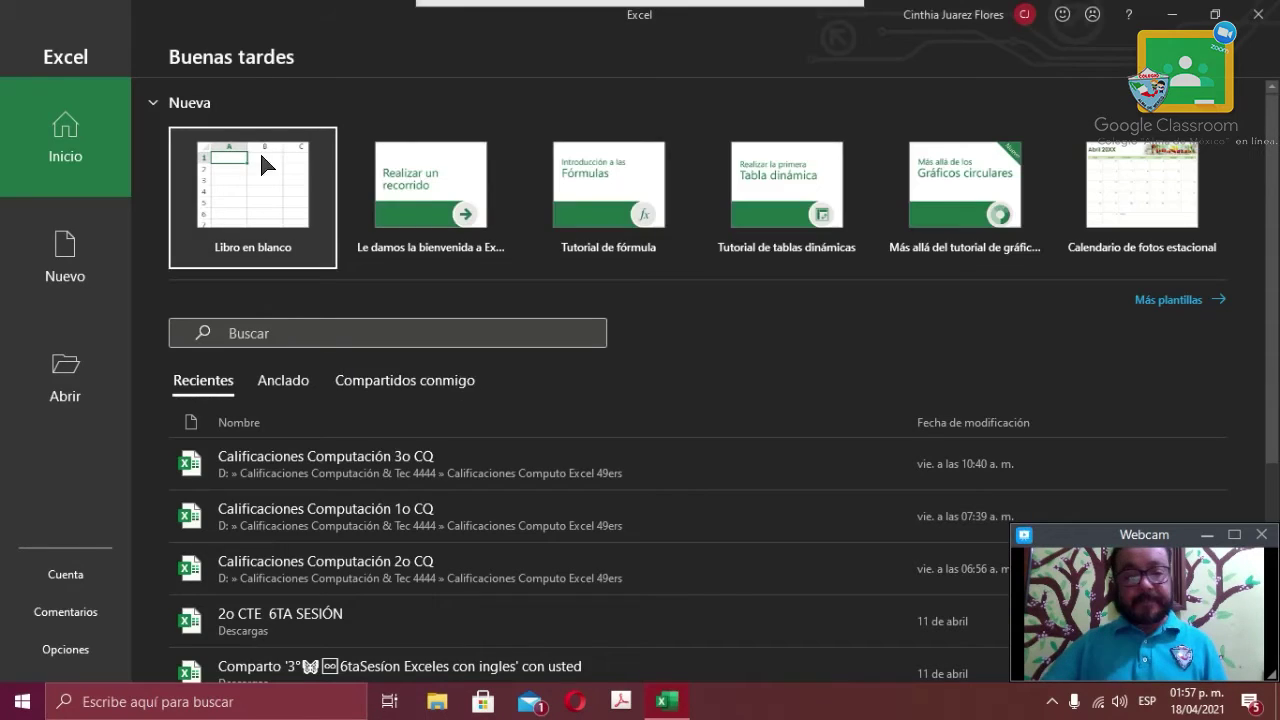
left_click(262, 165)
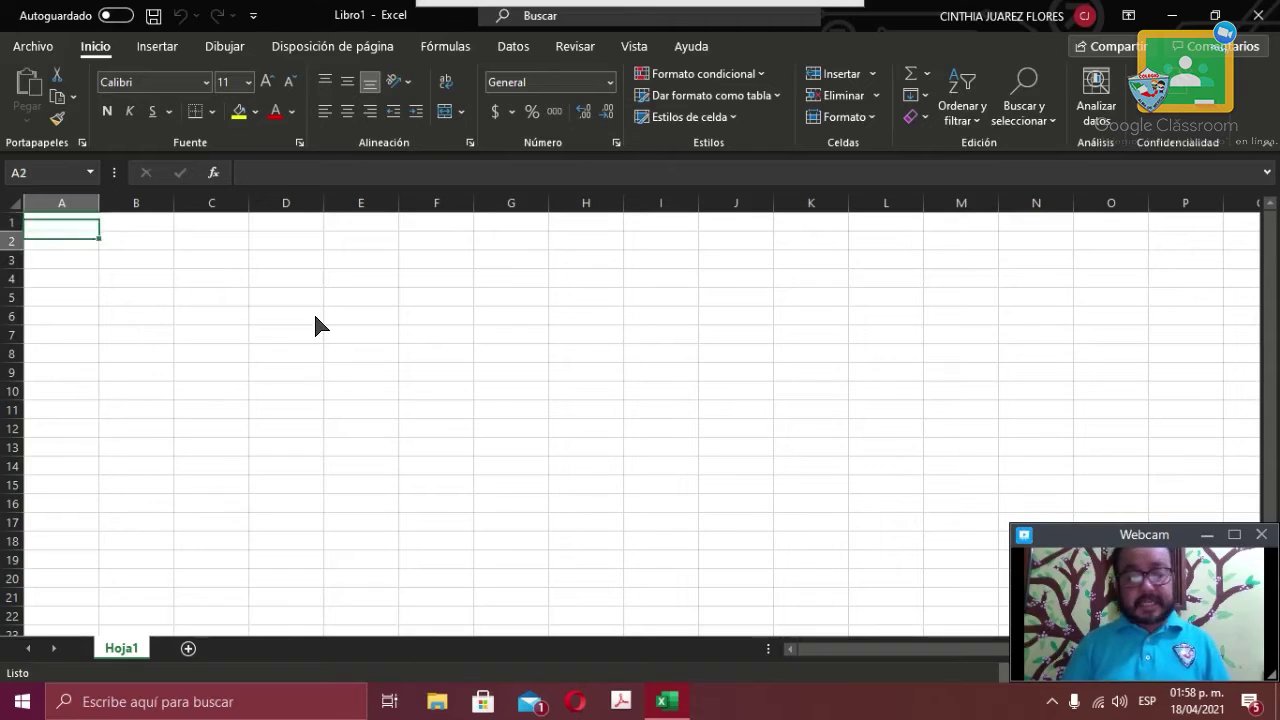
- Enter the words Archivo, Inicio, Insertar, Dibujar and Fórmula down column A in cells A2 to A6
key("Down")
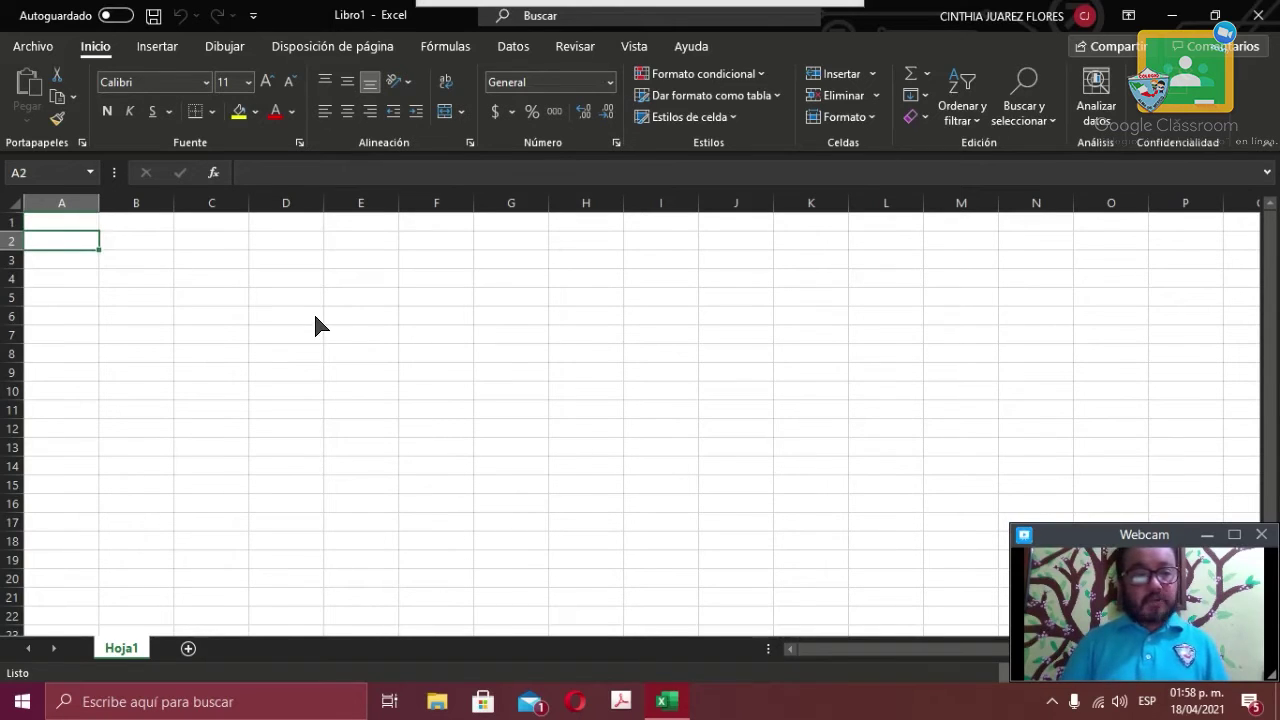
type("Archivo")
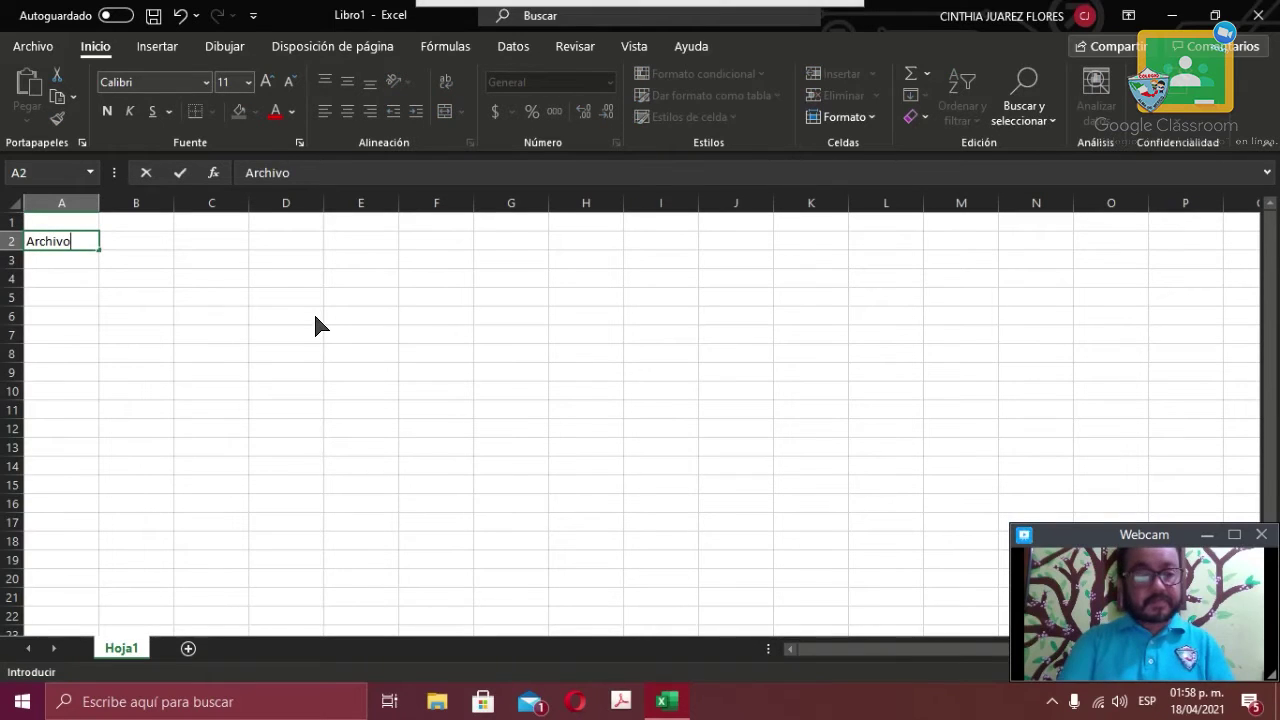
key("Return")
type("Inicio")
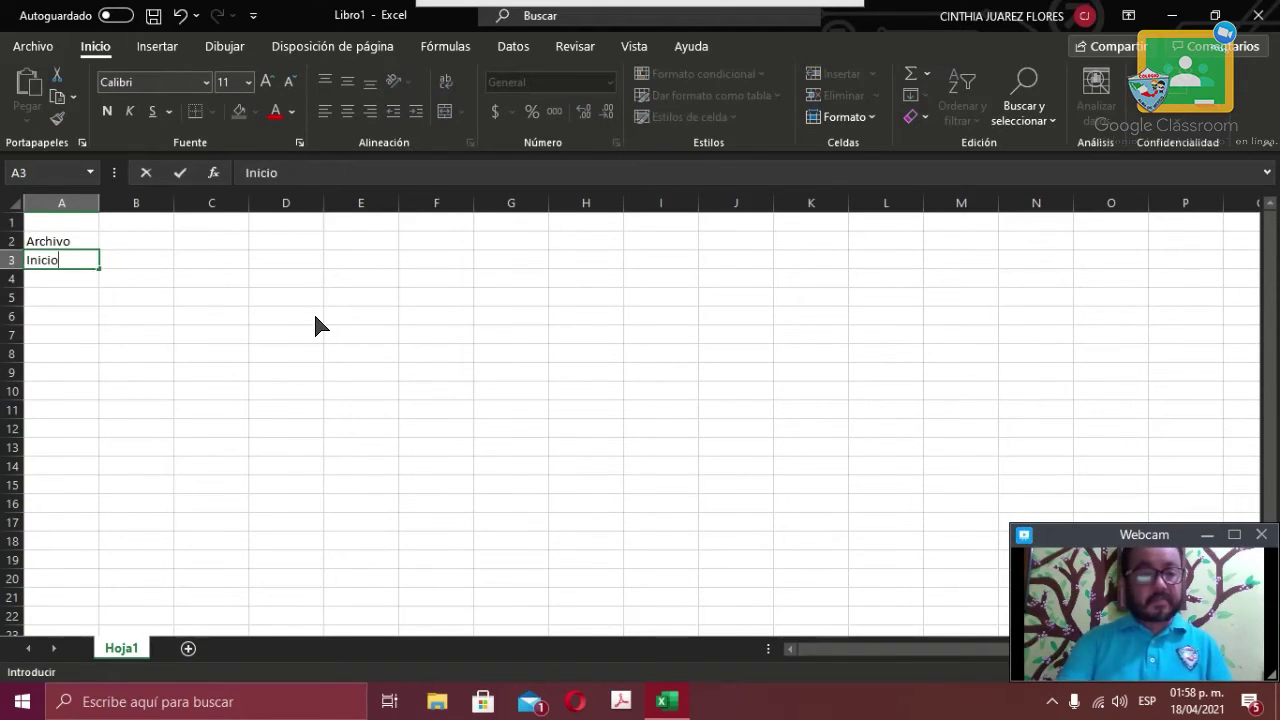
key("Return")
type("Inse")
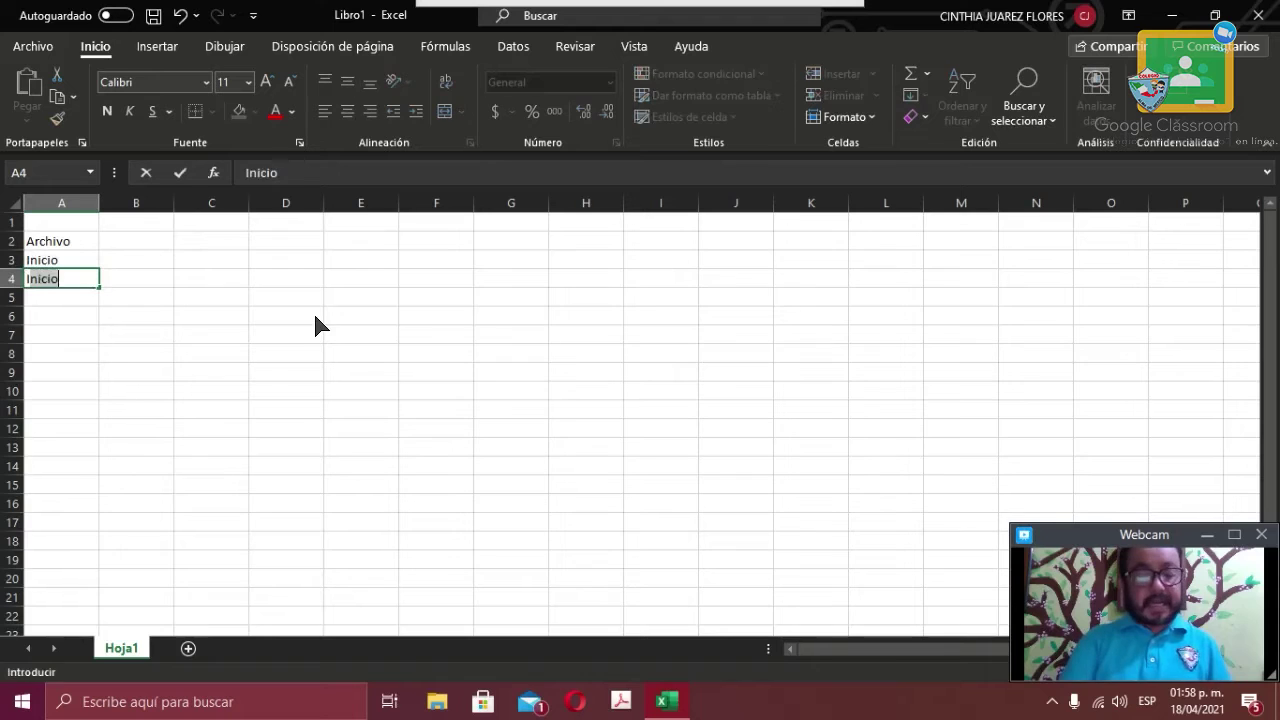
type("rtar")
key("Return")
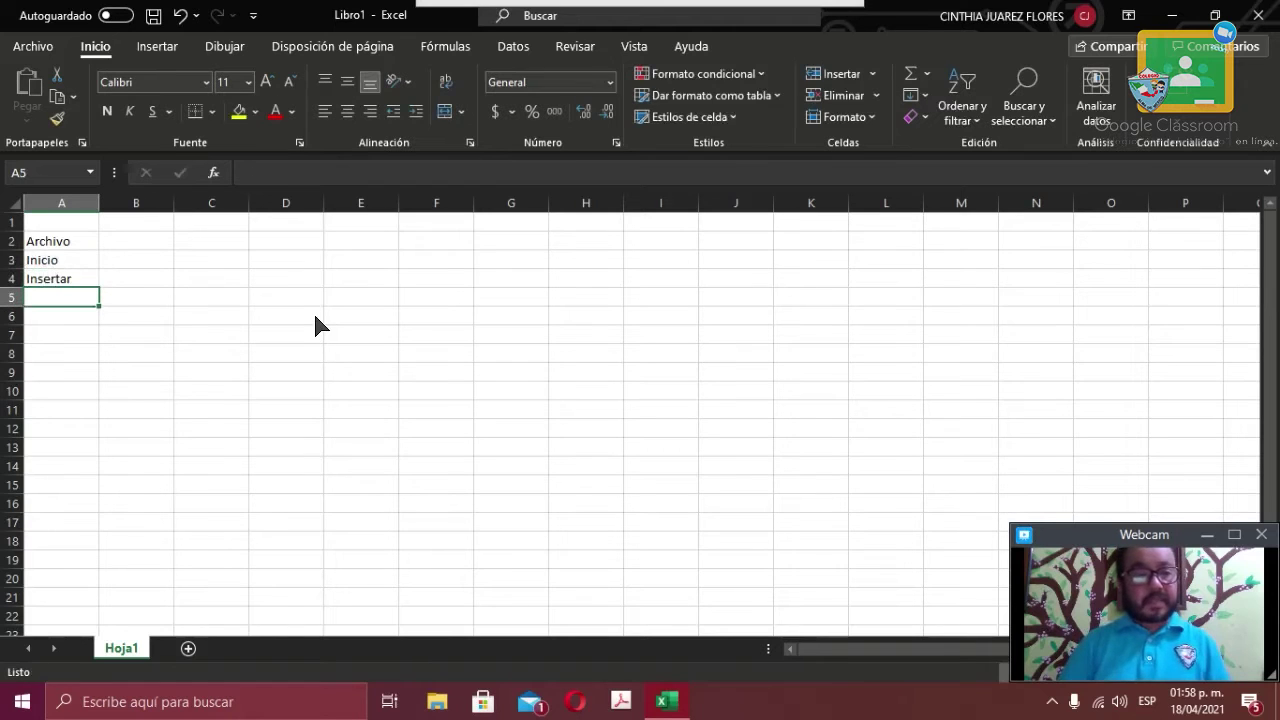
type("Dibujar")
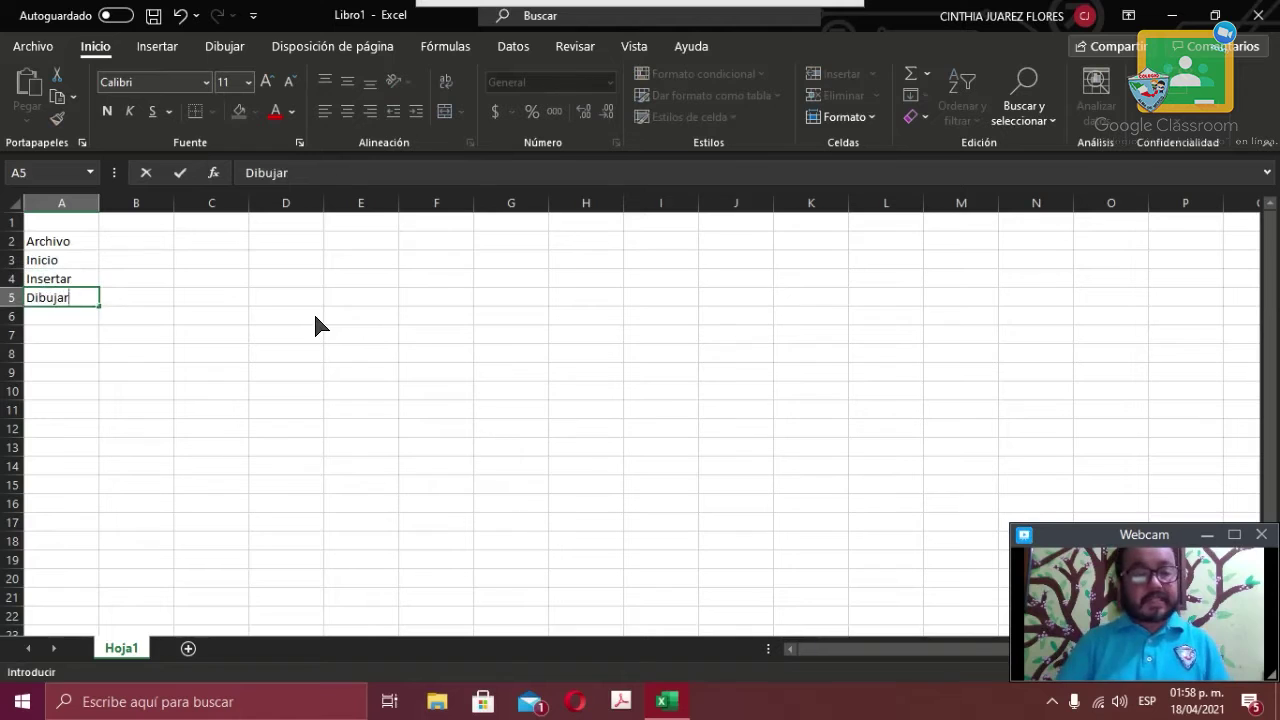
key("Return")
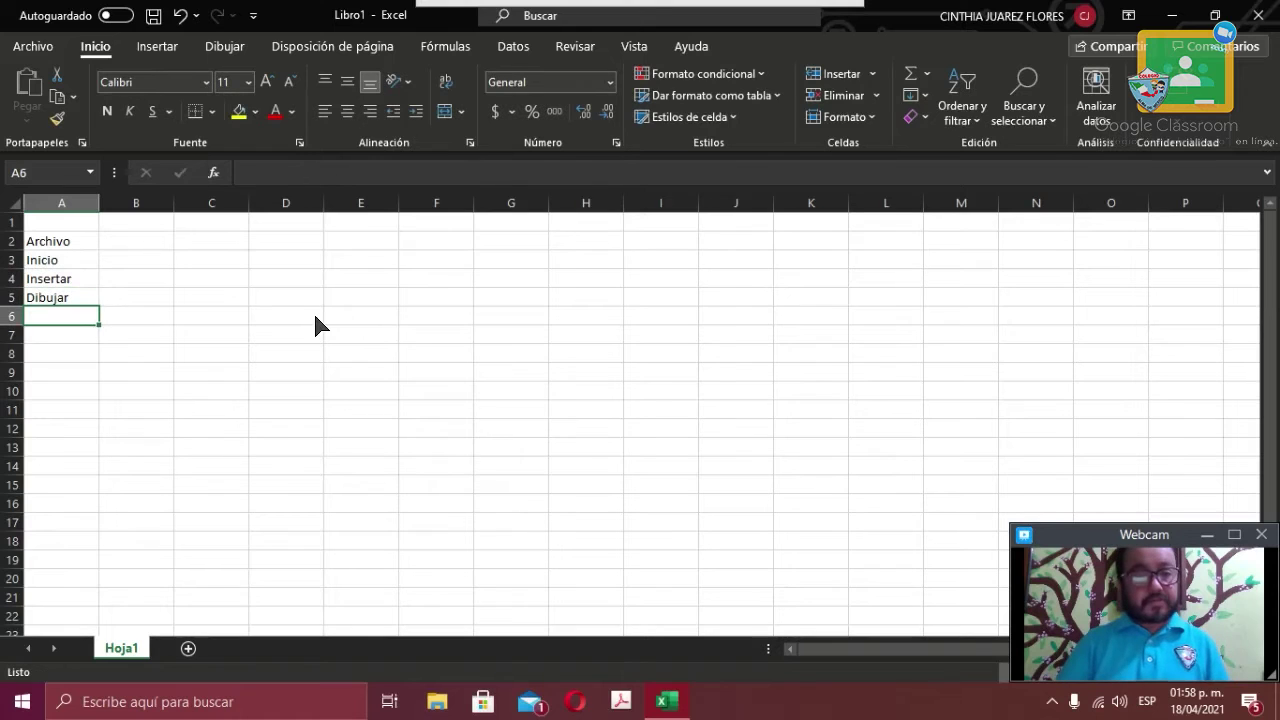
type("Fó")
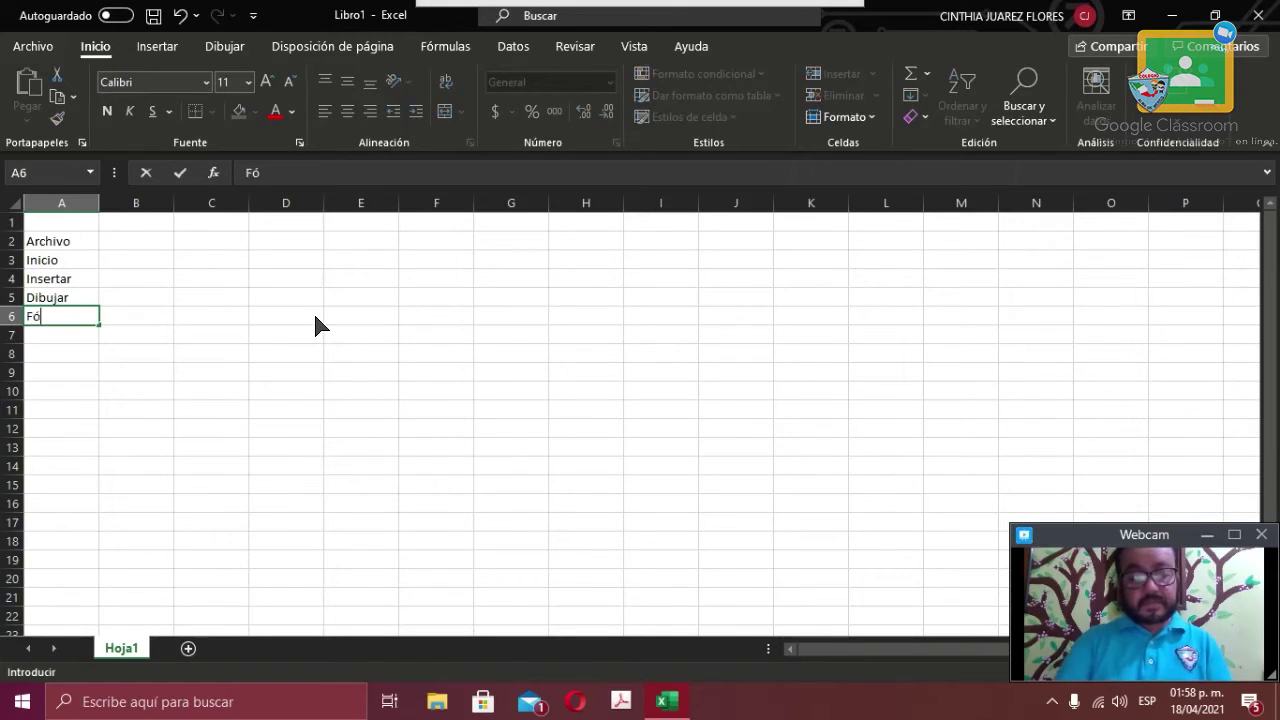
type("rmula")
key("Tab")
- Enter the heading Extrae in cell B1, above the column next to the word list
key("Up")
key("Up")
key("Up")
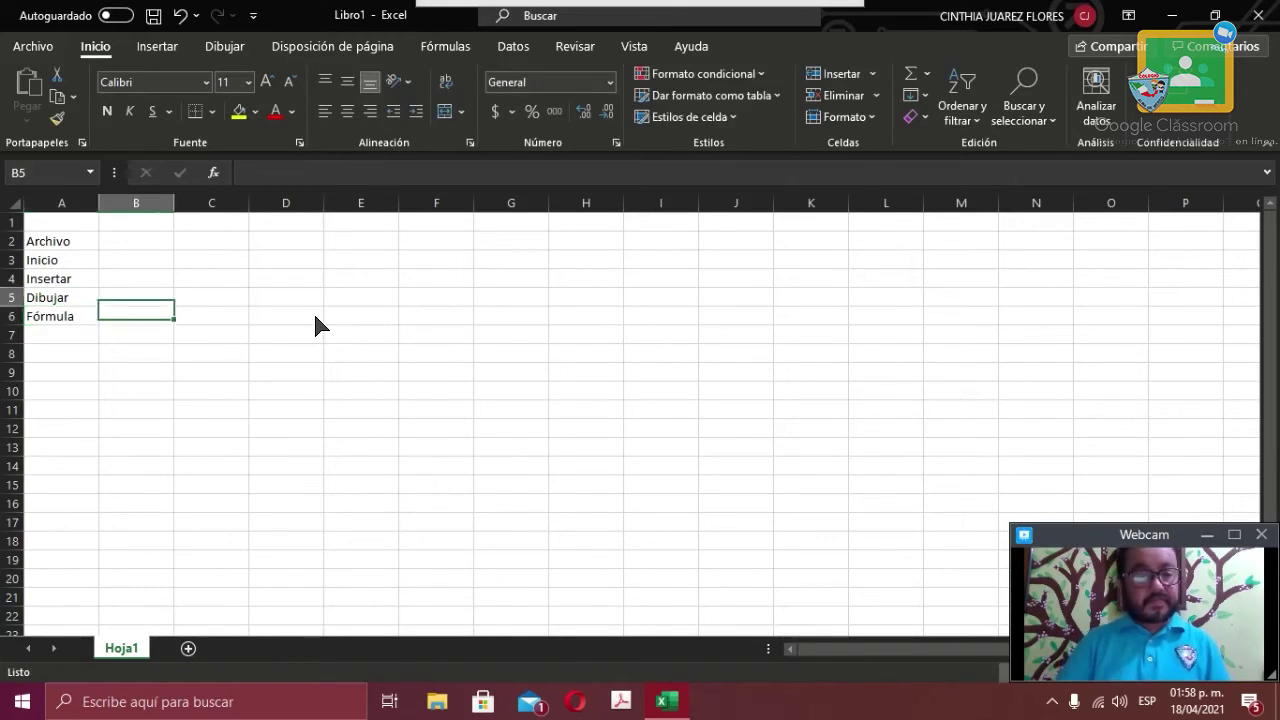
key("Up")
key("Up")
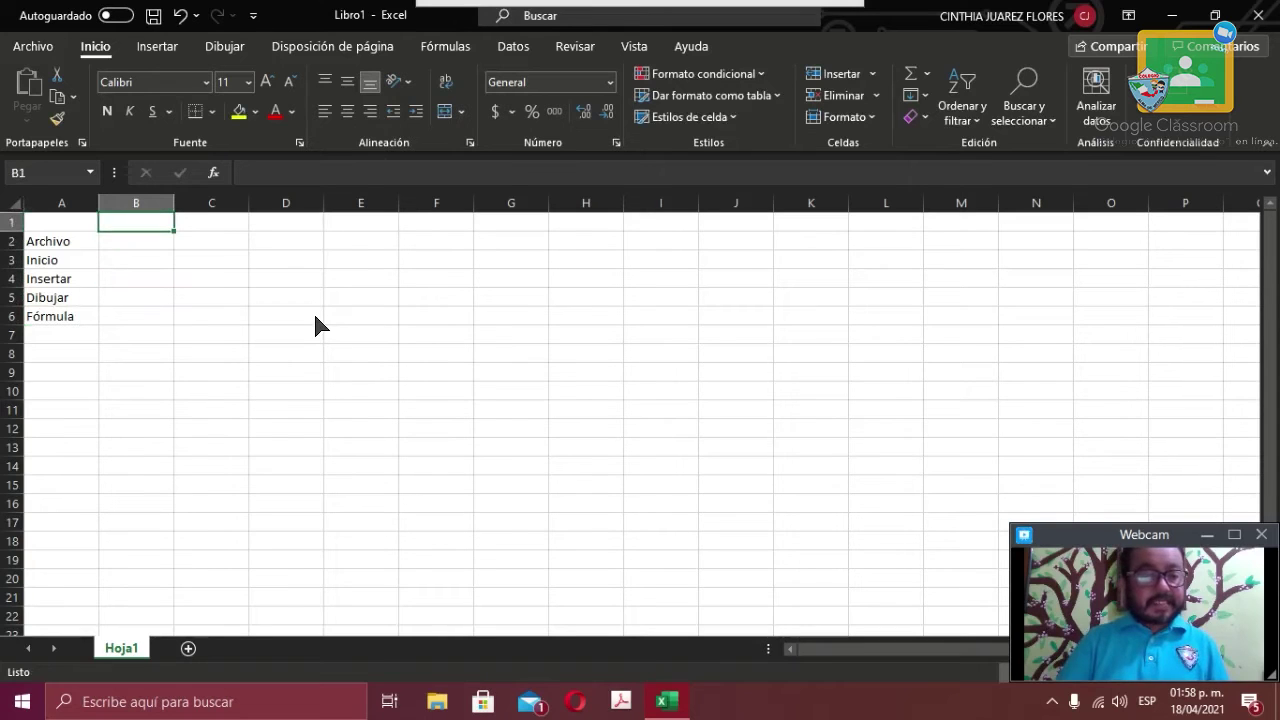
type("Extrae")
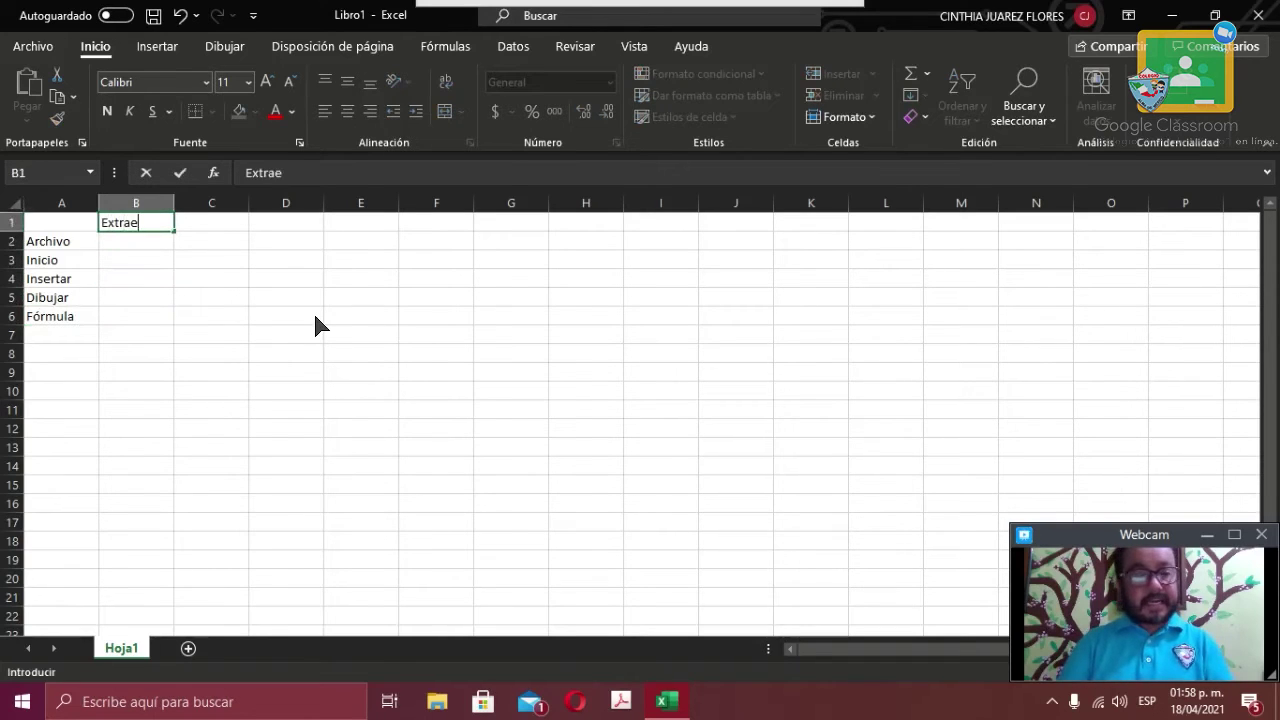
key("Return")
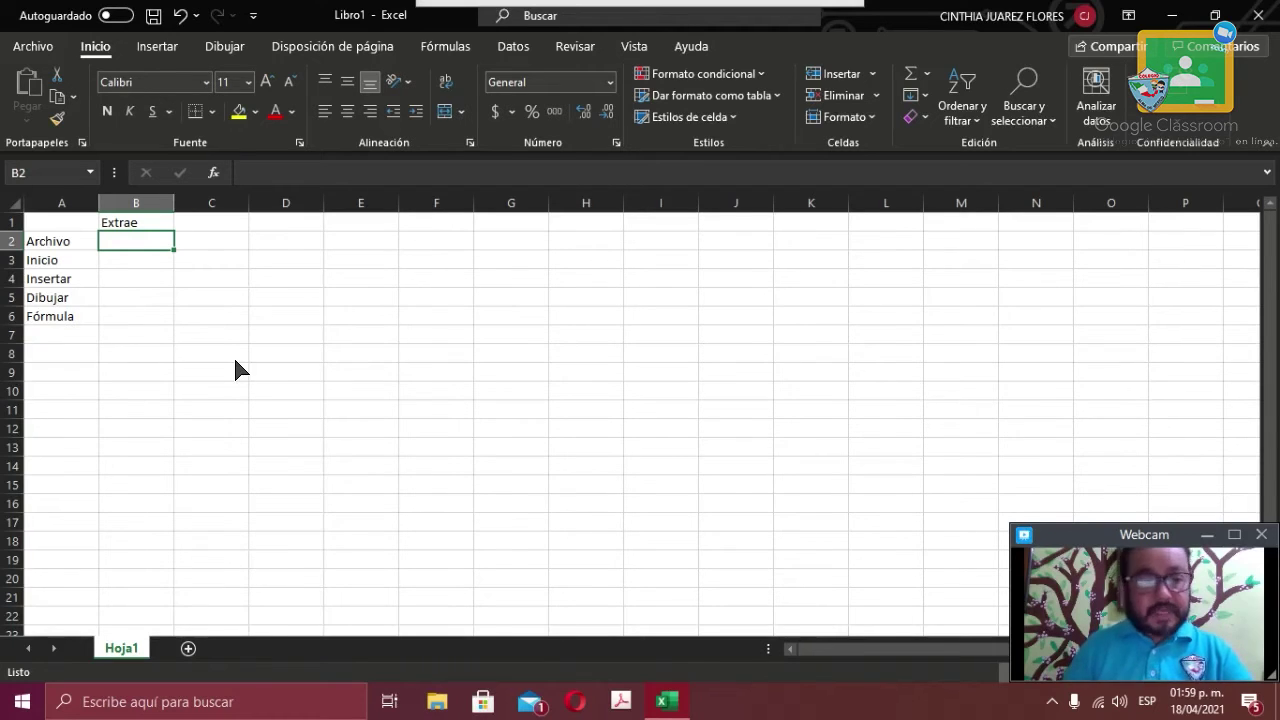
- Enter an EXTRAE formula in B2 that takes 3 characters from A2 starting at position 3: =extrae(A2,3,3)
type("=")
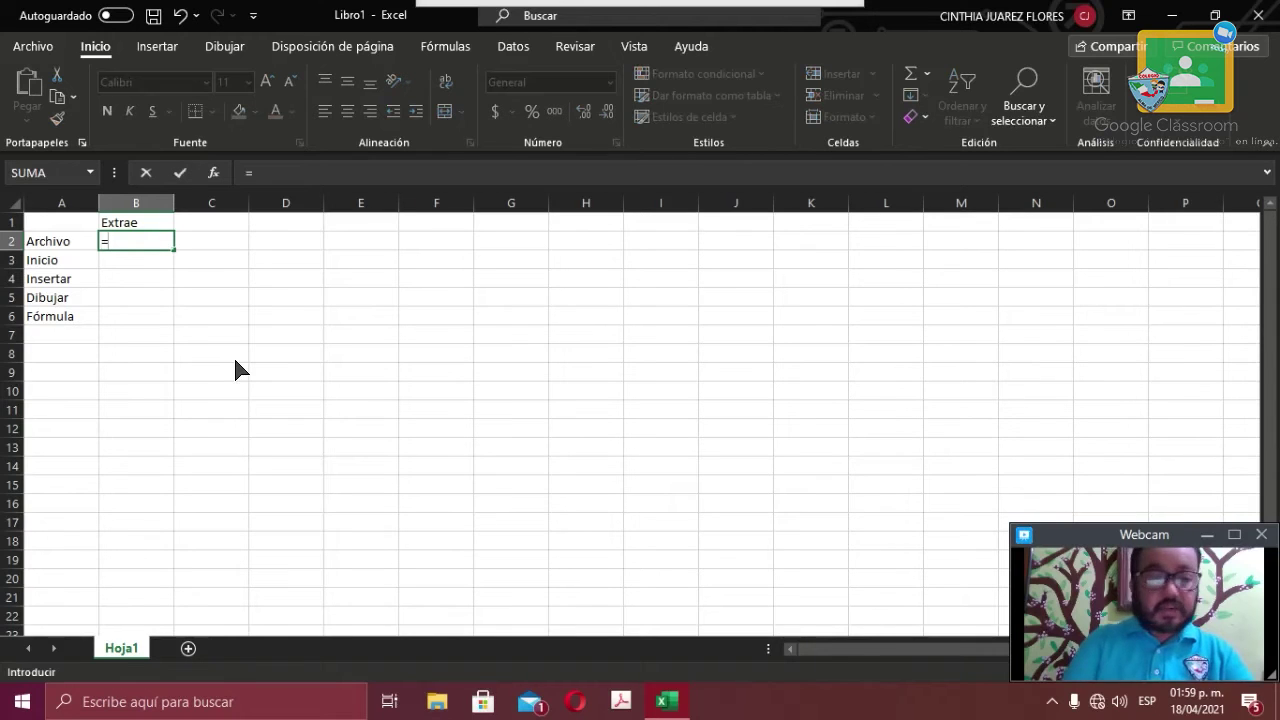
type("extrae")
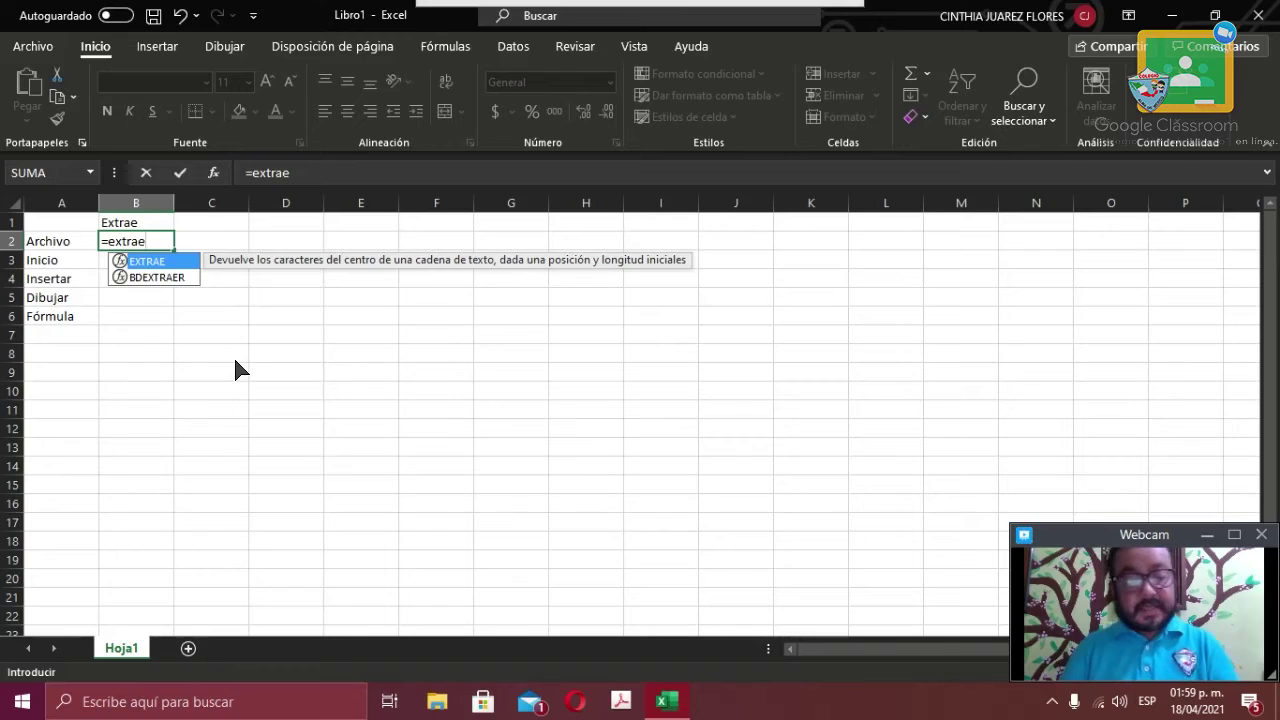
type("(")
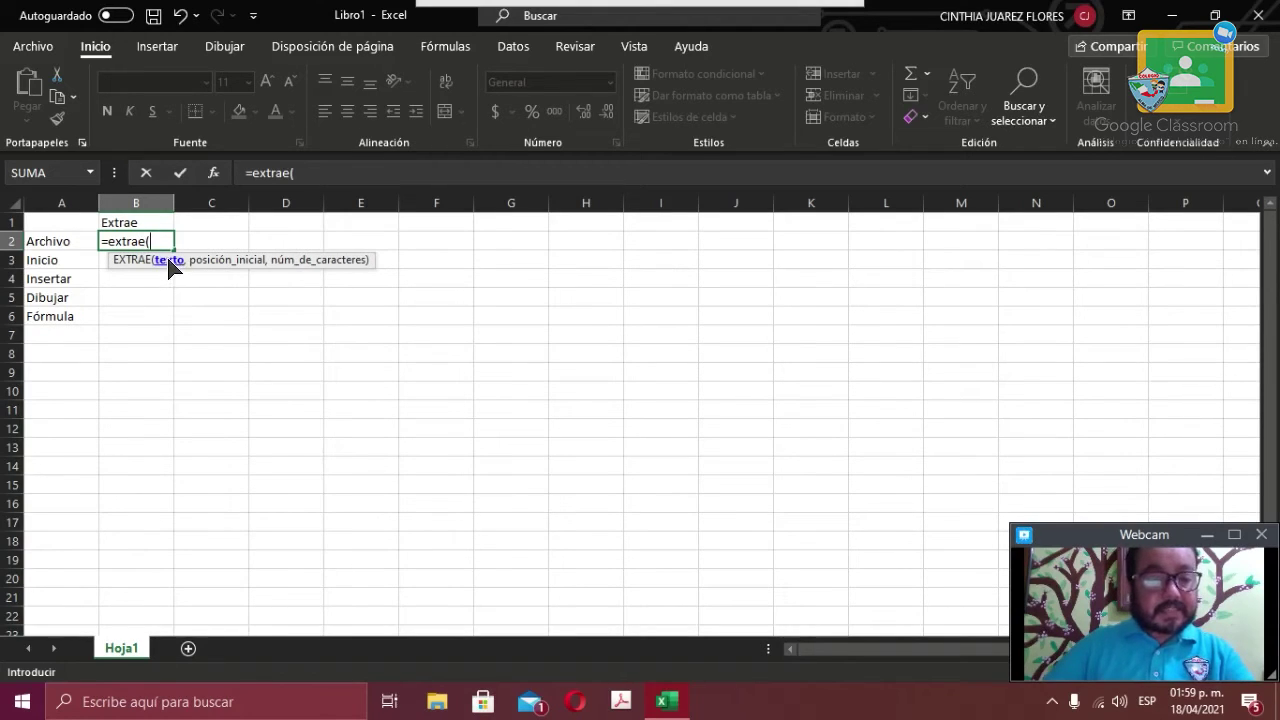
left_click(55, 243)
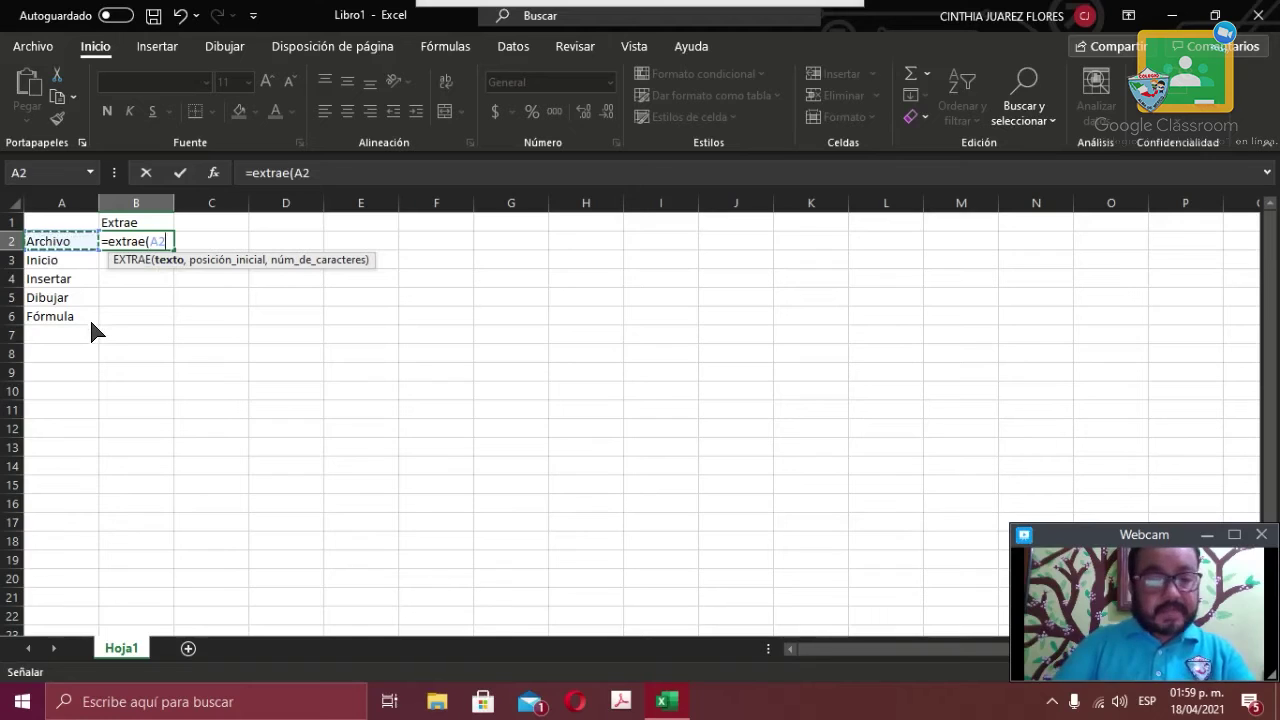
type(",")
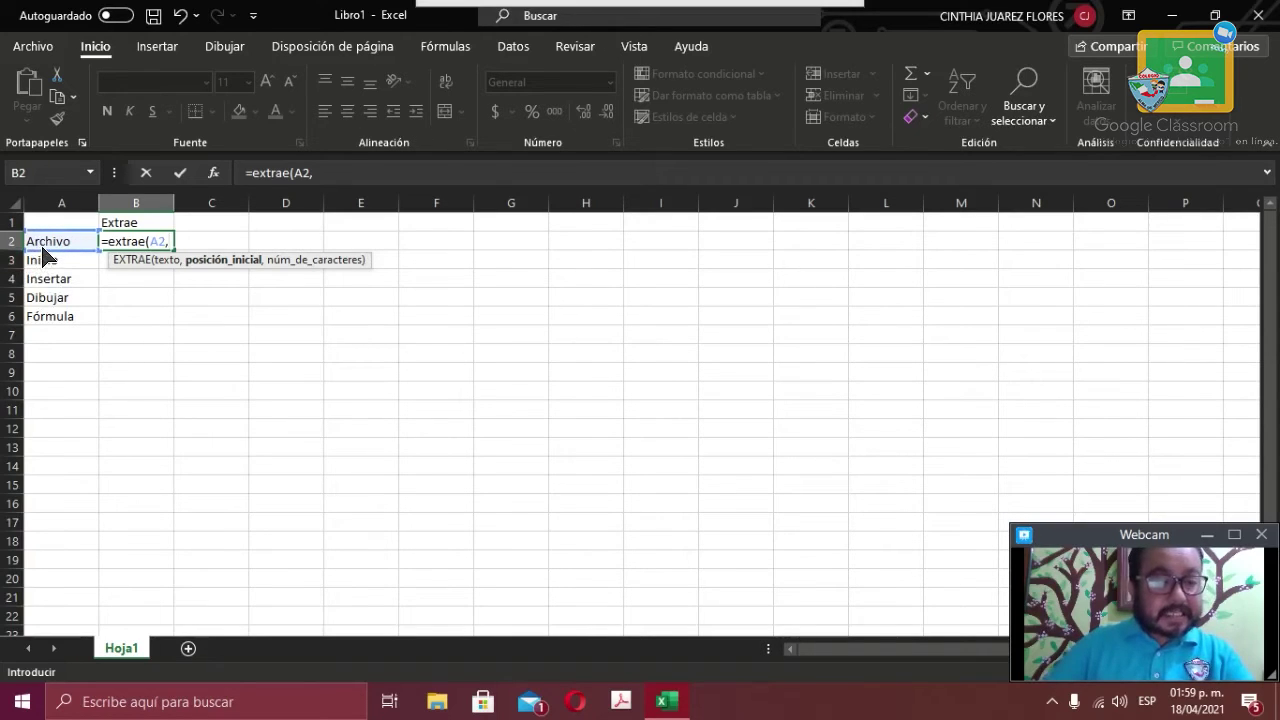
type("3")
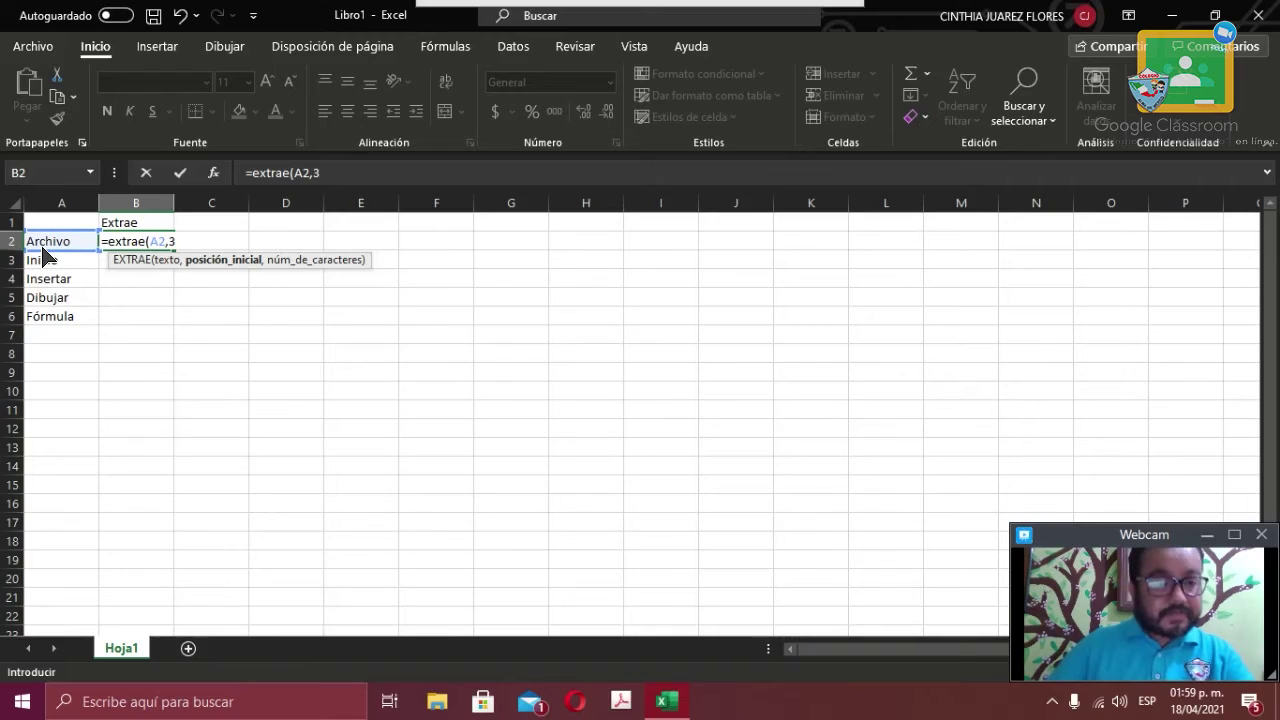
type(",")
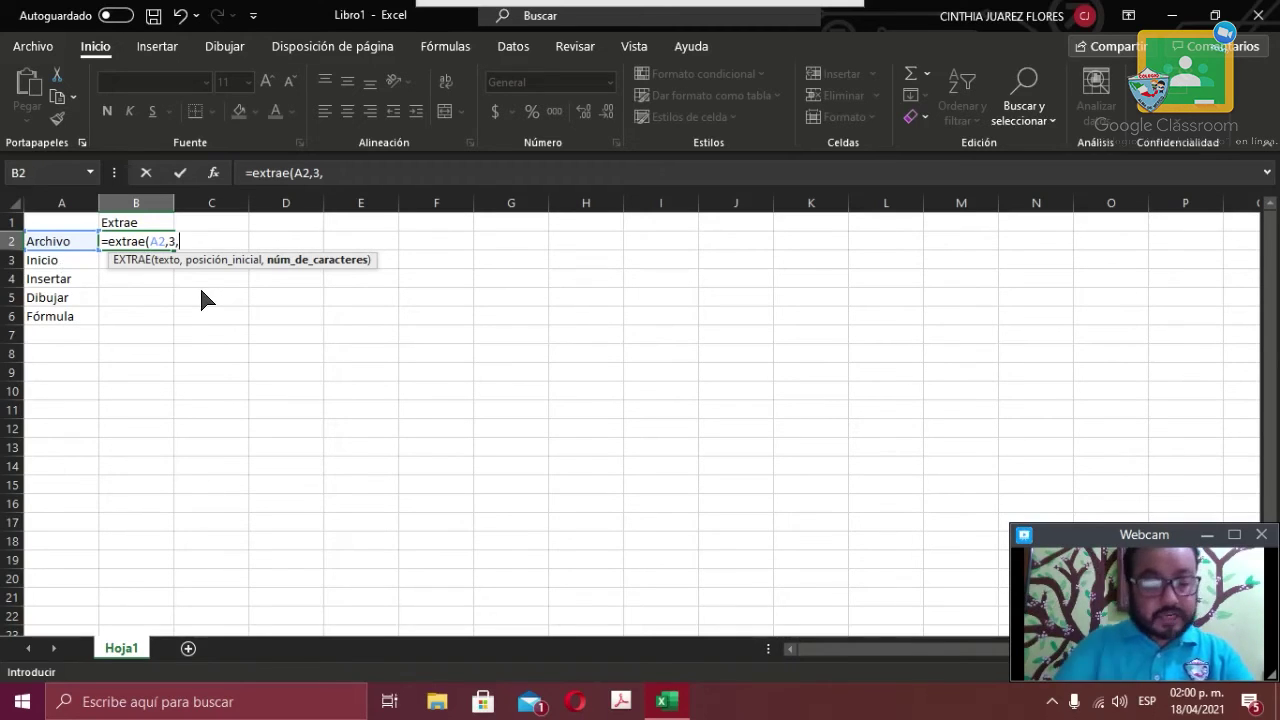
type("3")
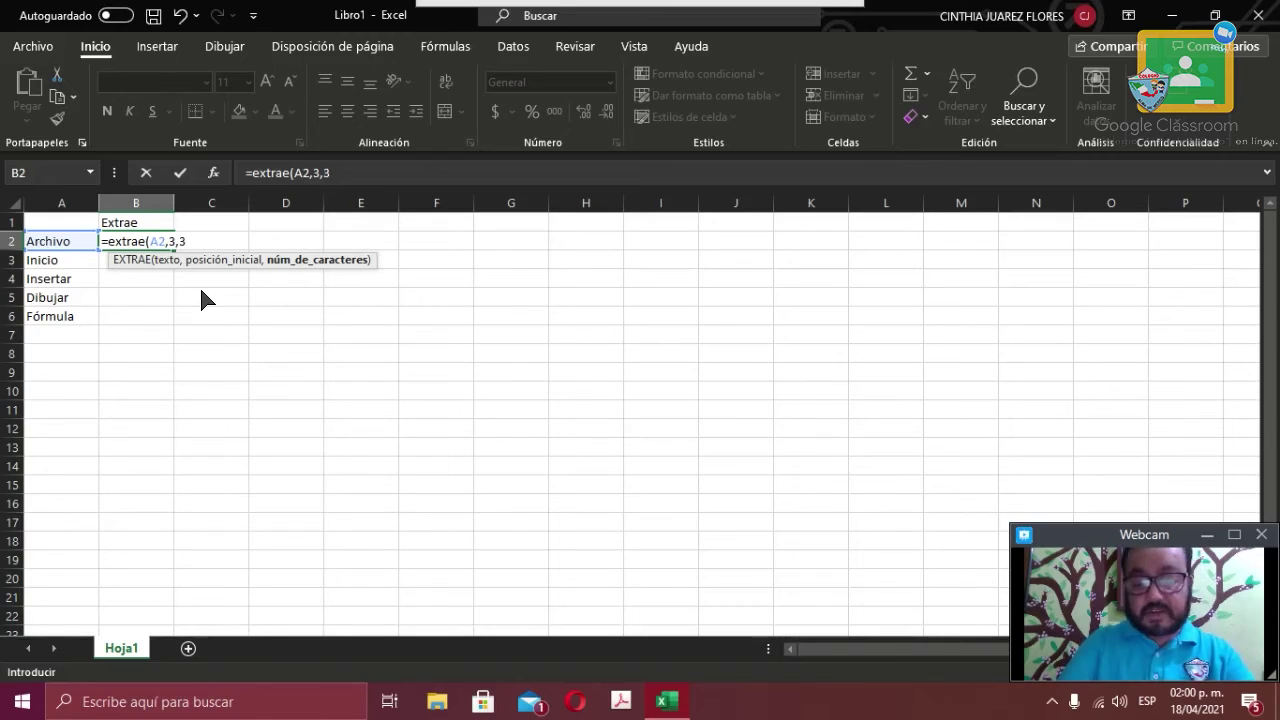
type(")")
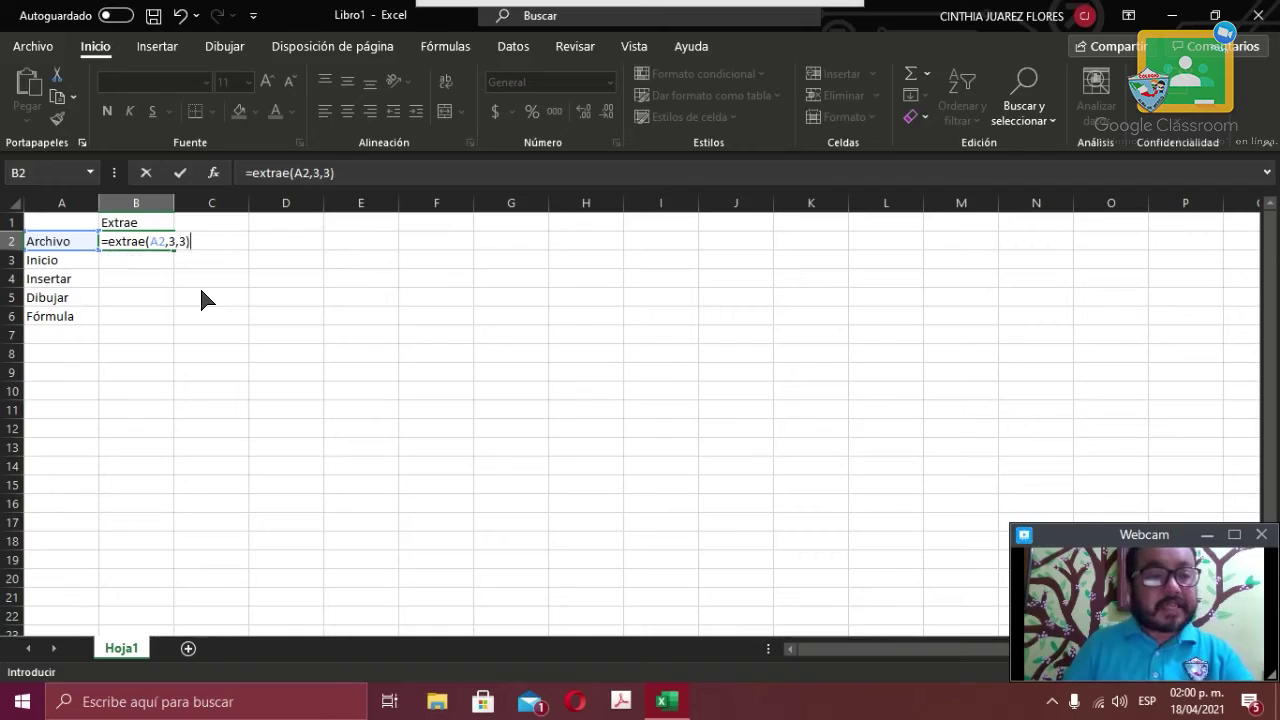
key("Return")
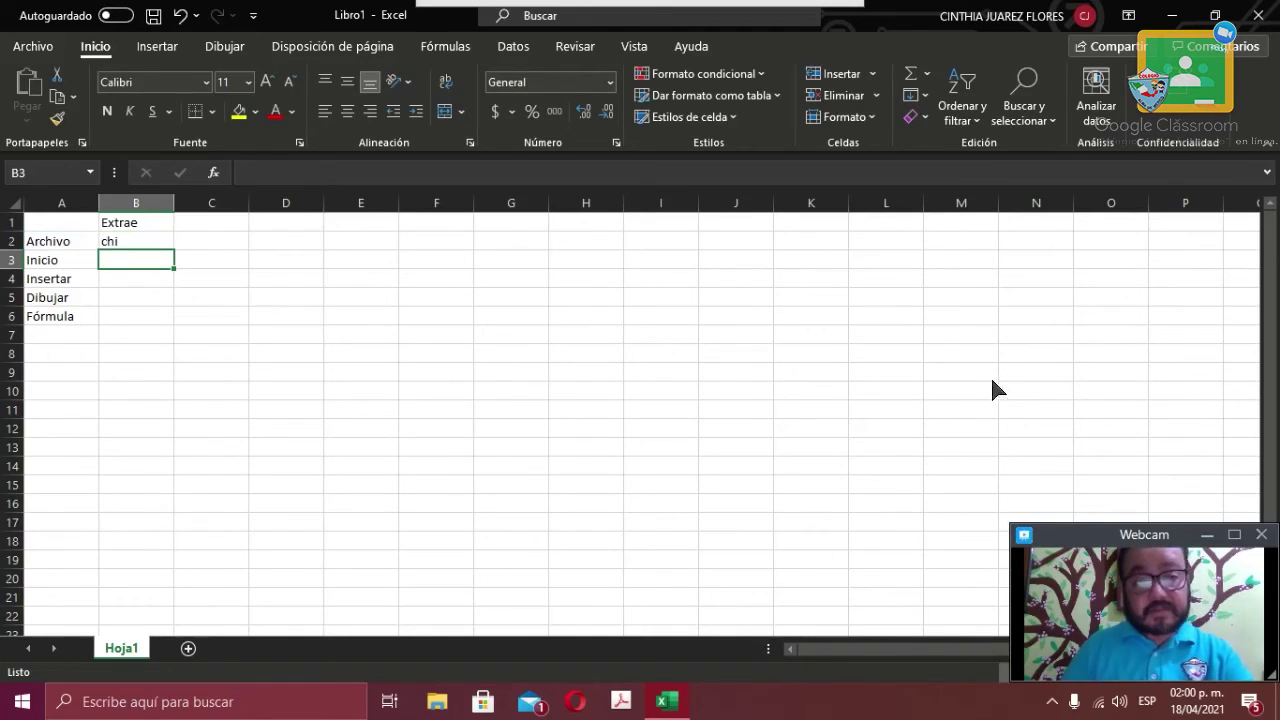
- Enter an EXTRAE formula in B3 that takes 3 characters from A3 starting at position 4, using the arguments A3,4,3
type("=")
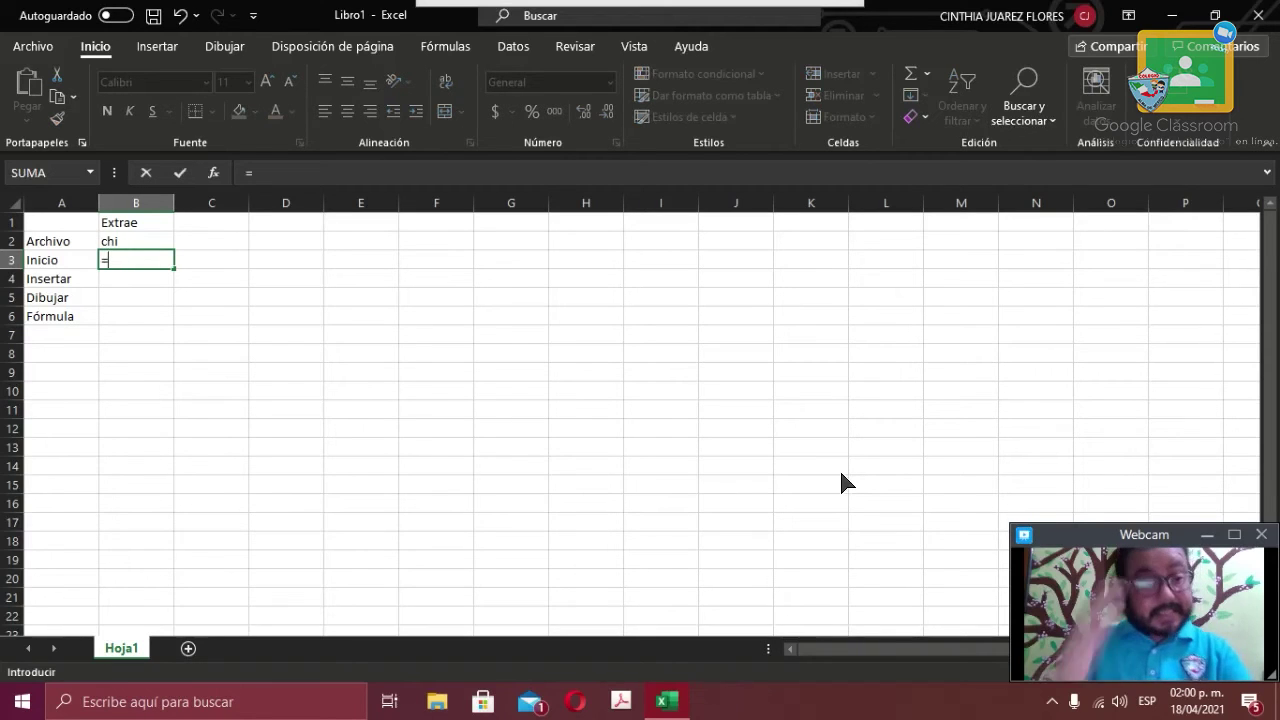
type("ec")
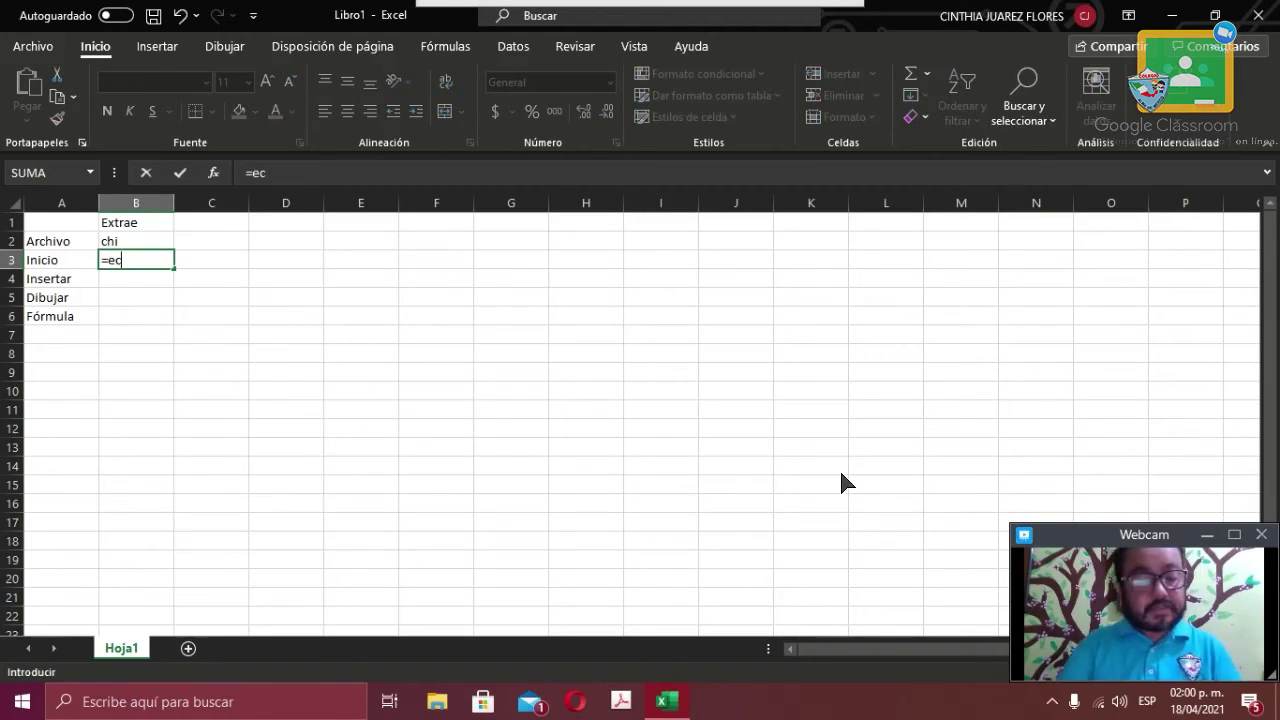
key("BackSpace")
type("xt")
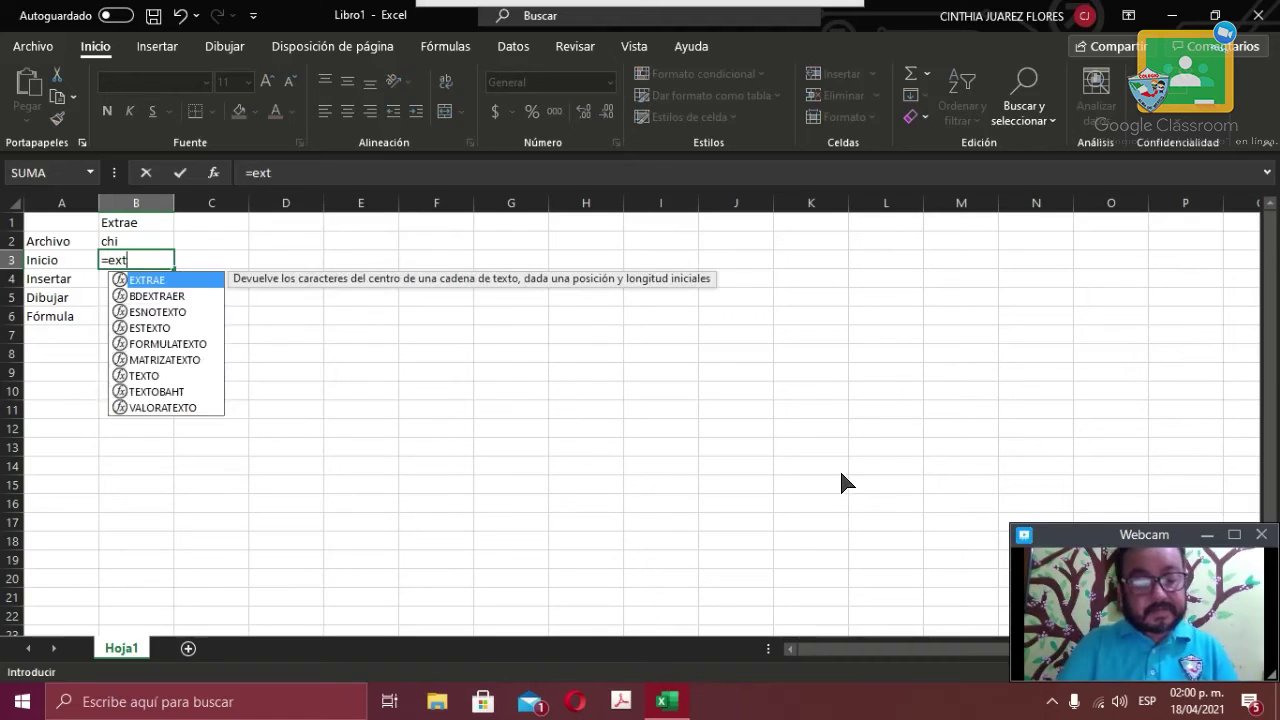
type("rae(")
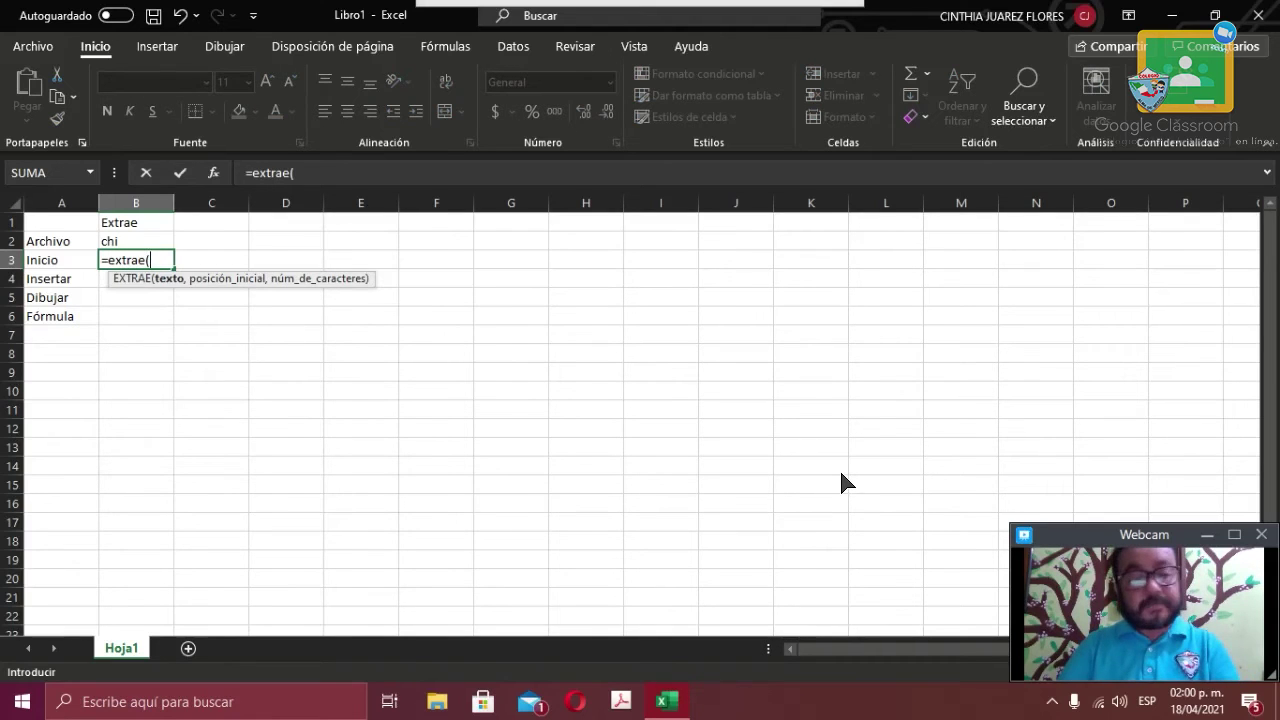
left_click(64, 261)
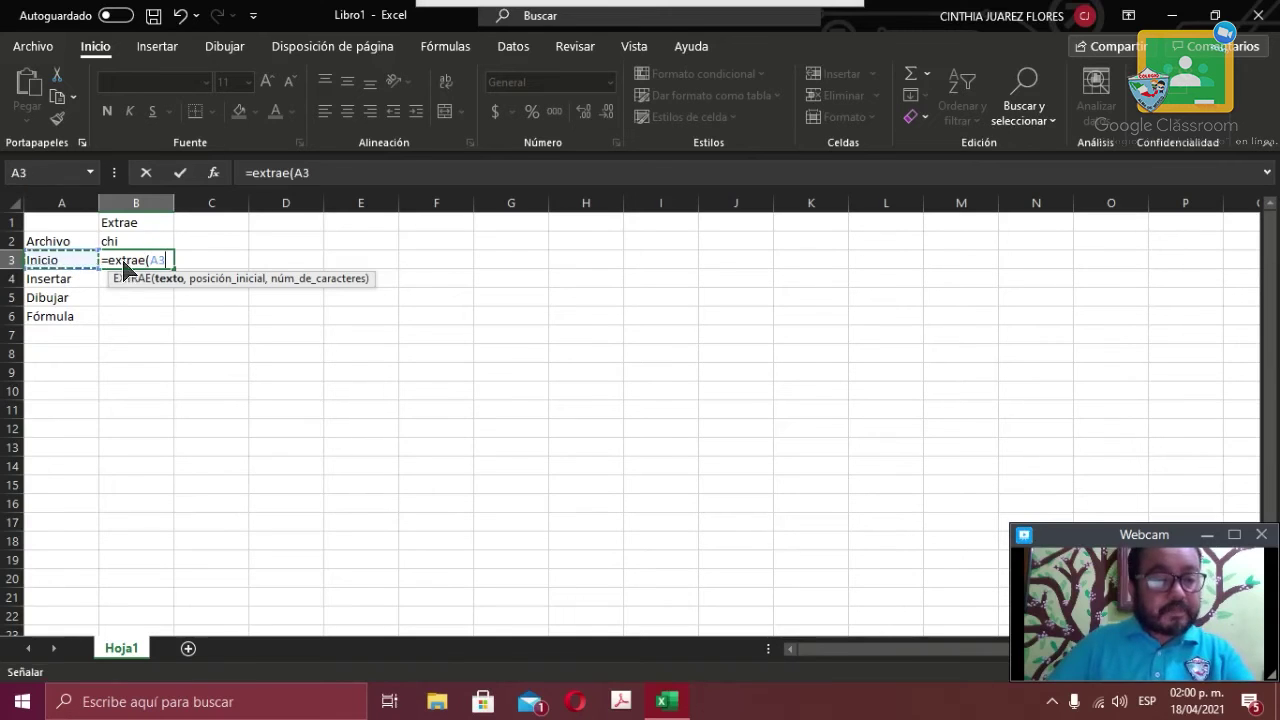
type(",")
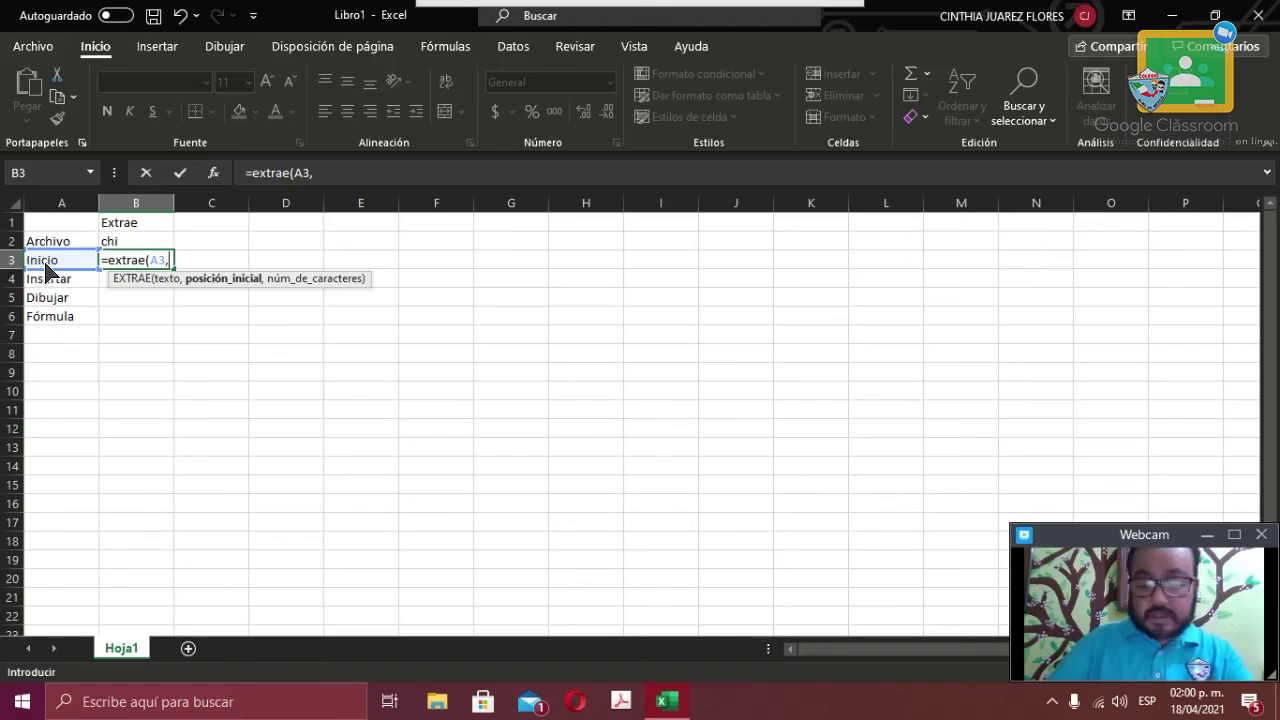
type("4")
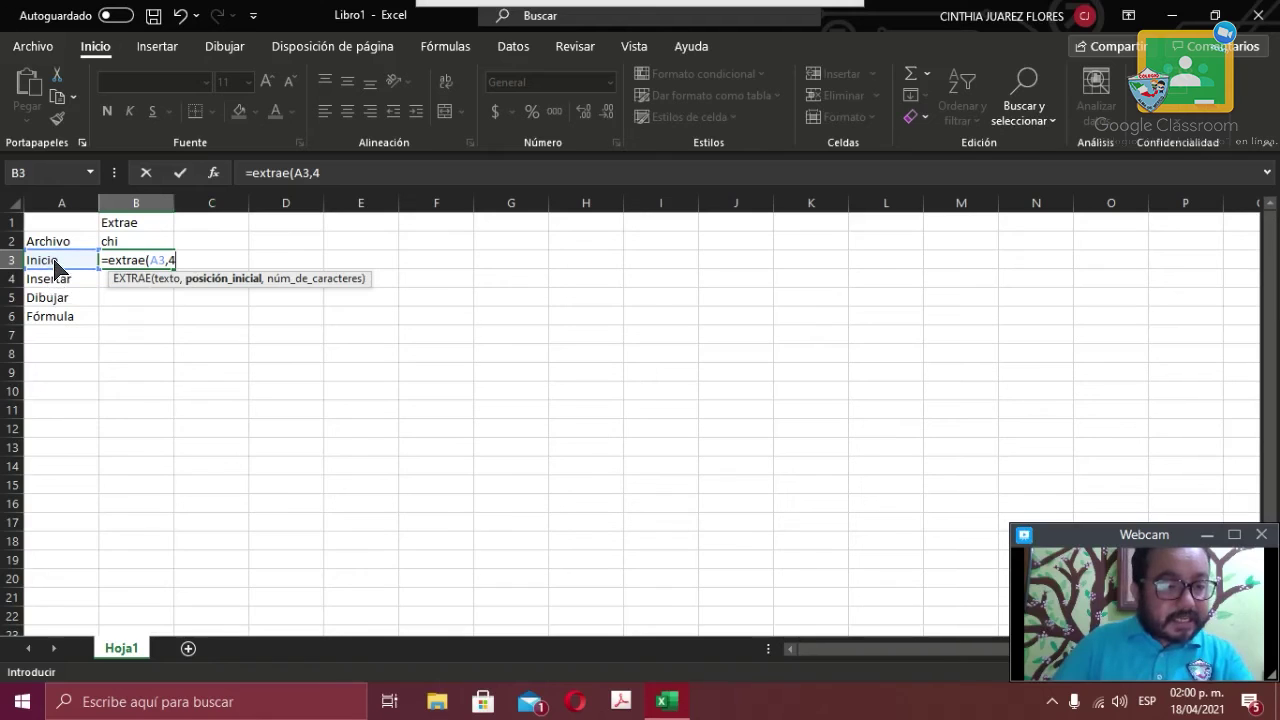
type(",")
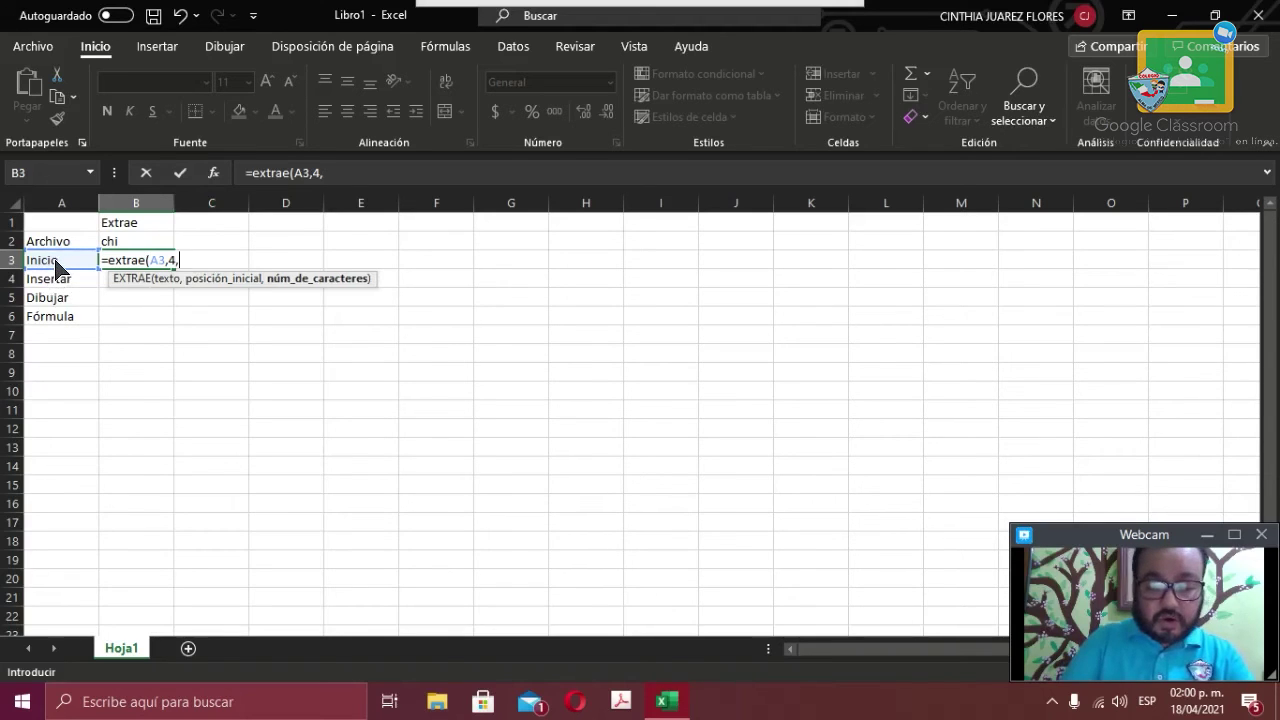
type("3")
key("Return")
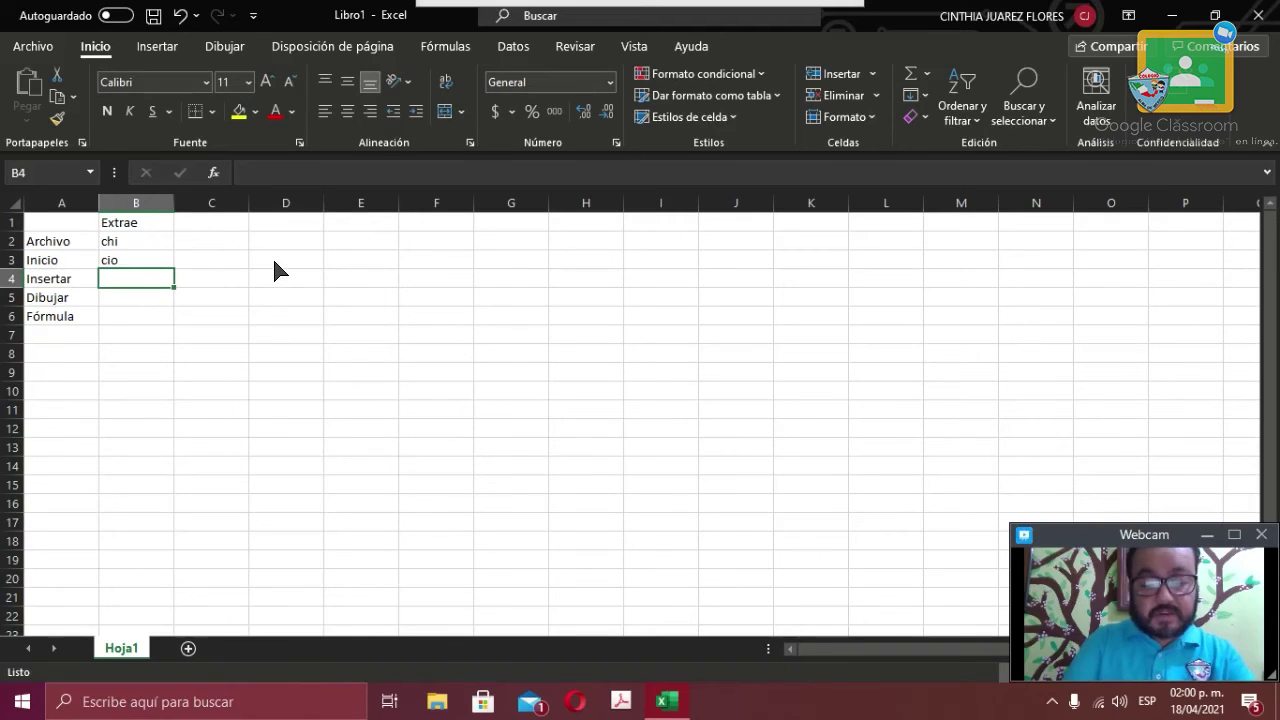
- Enter an EXTRAE formula in B4 that takes 4 characters from A4 starting at position 5: =extrae(A4,5,4)
type("=")
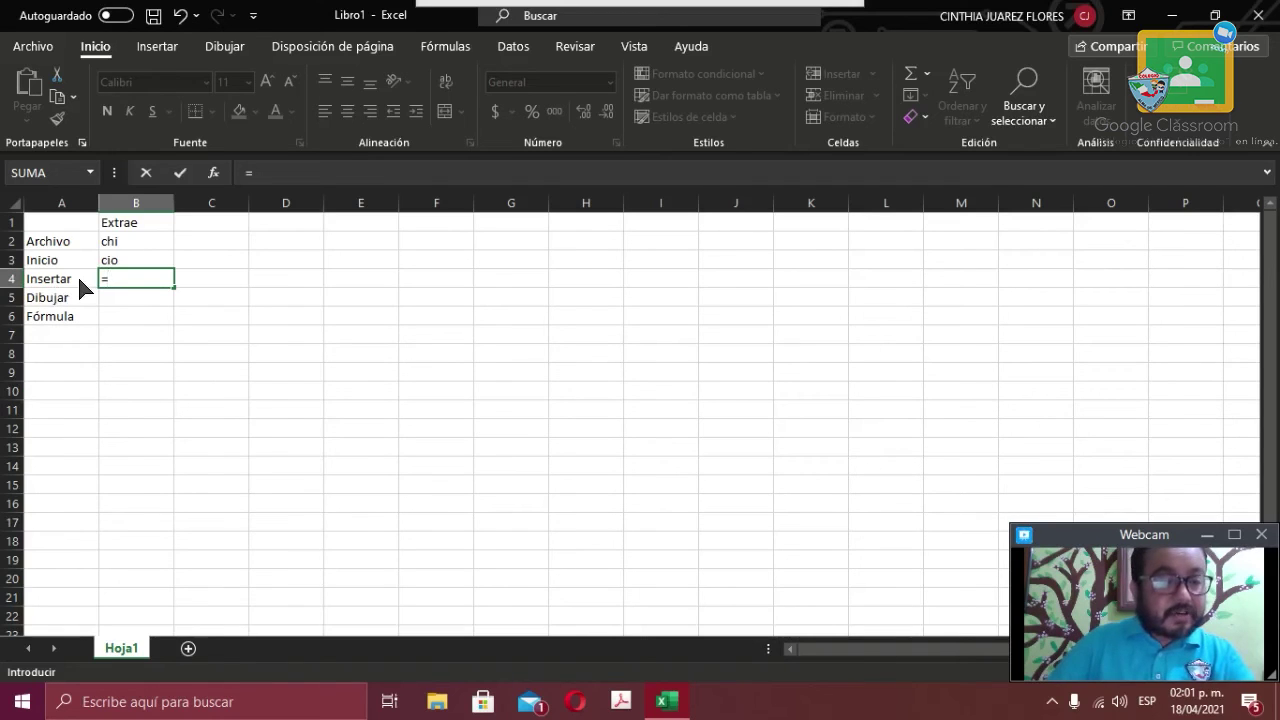
type("extrae")
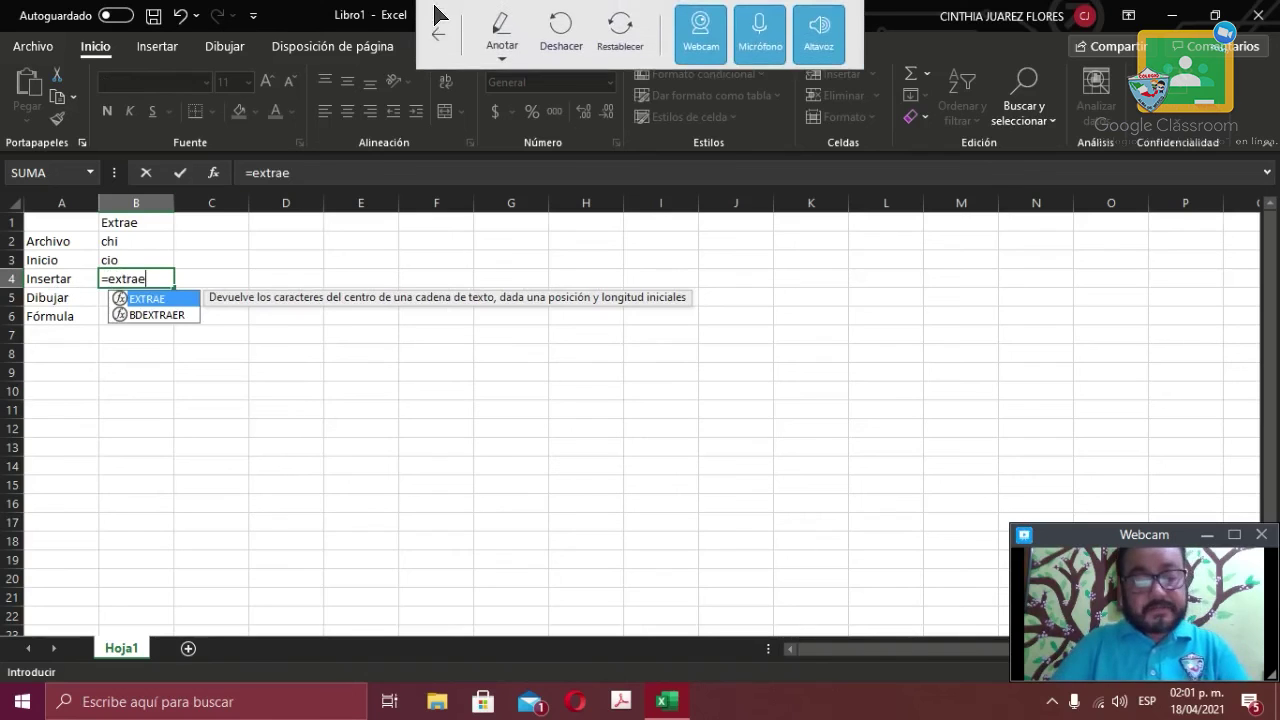
type("(")
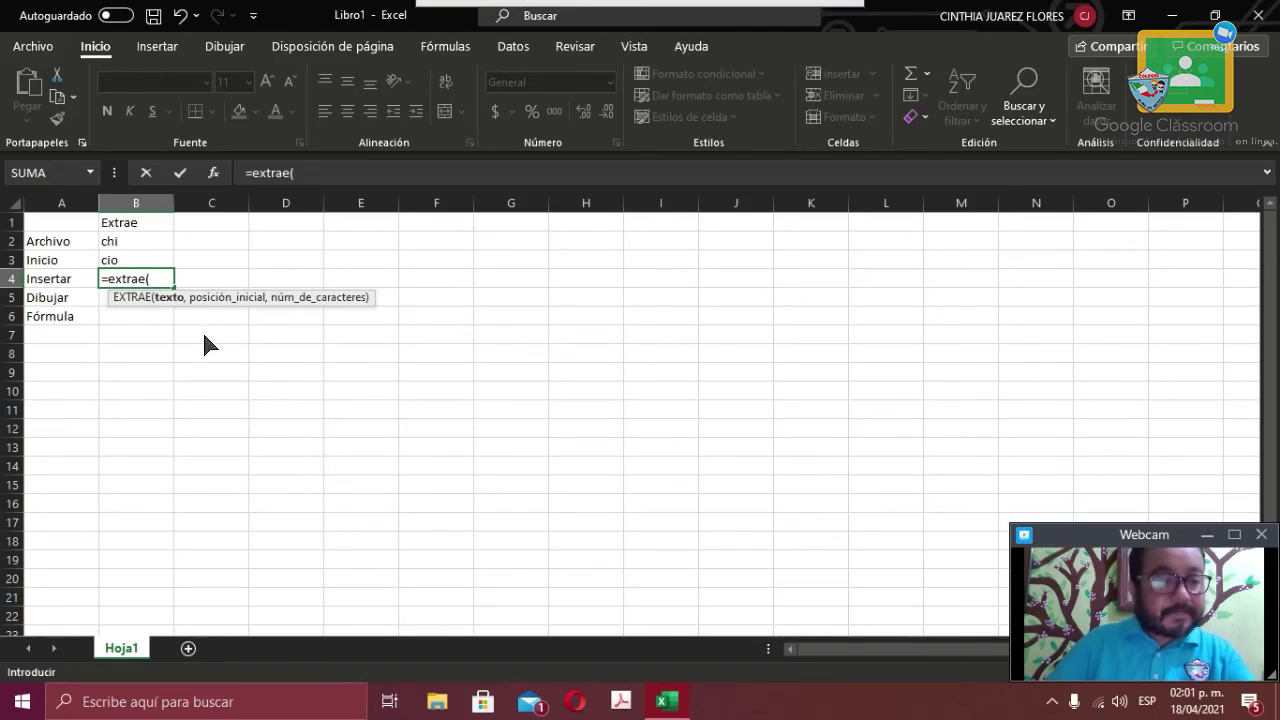
left_click(62, 284)
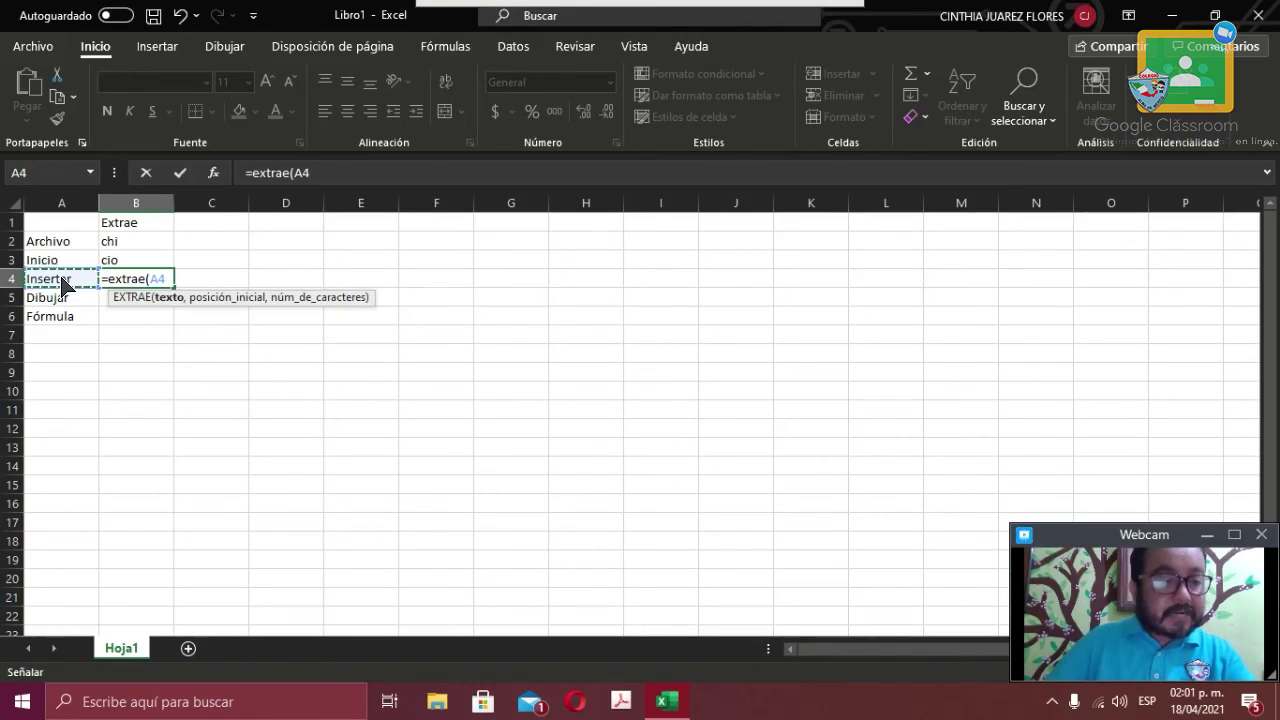
type(",")
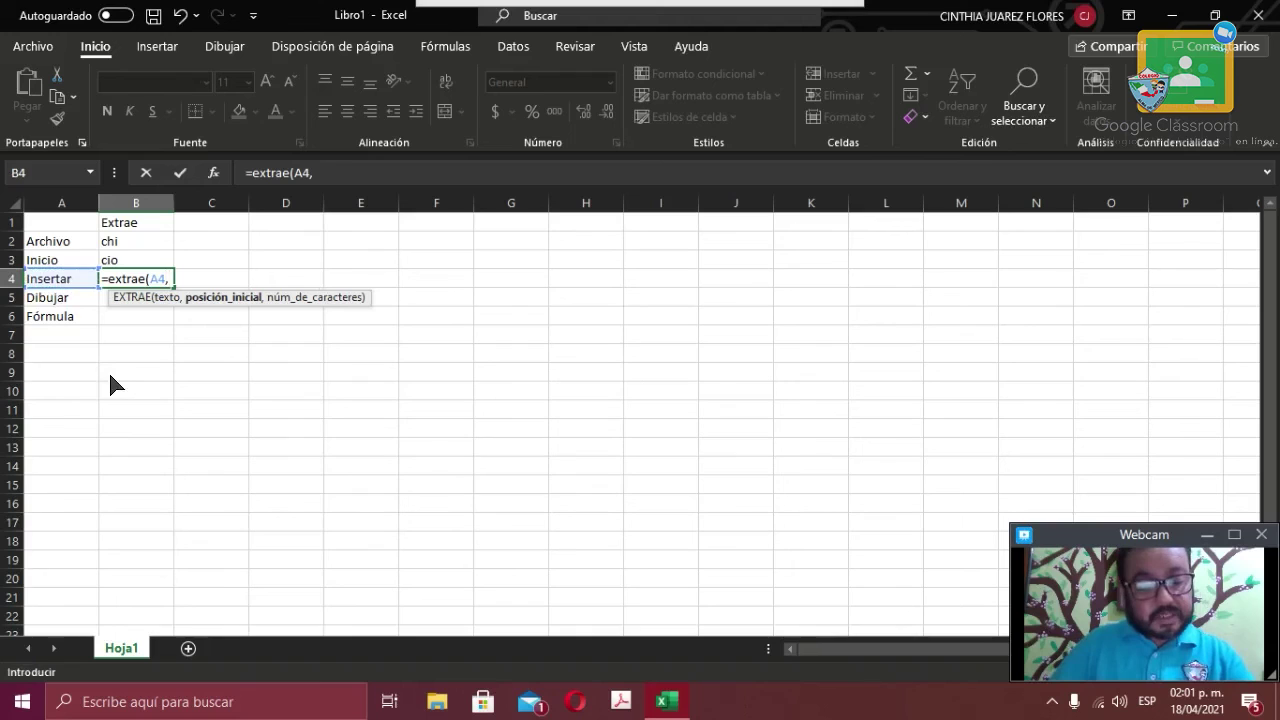
type("5")
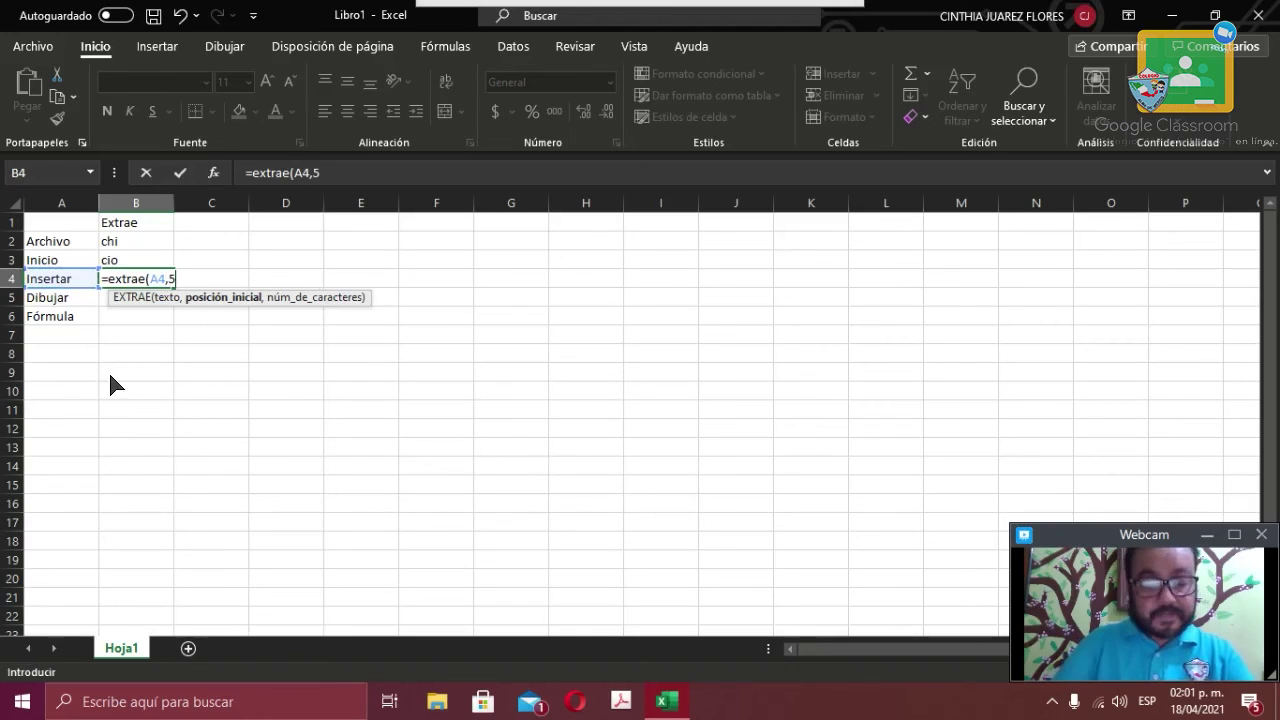
type(",")
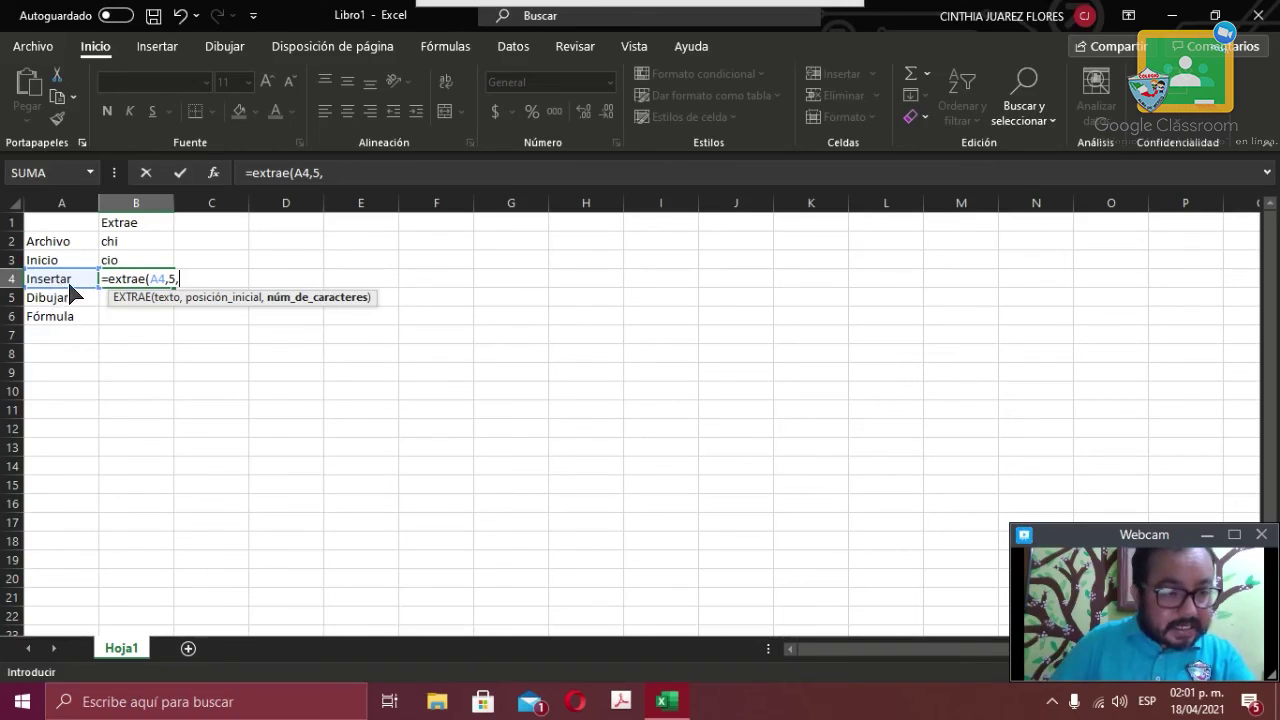
type("4")
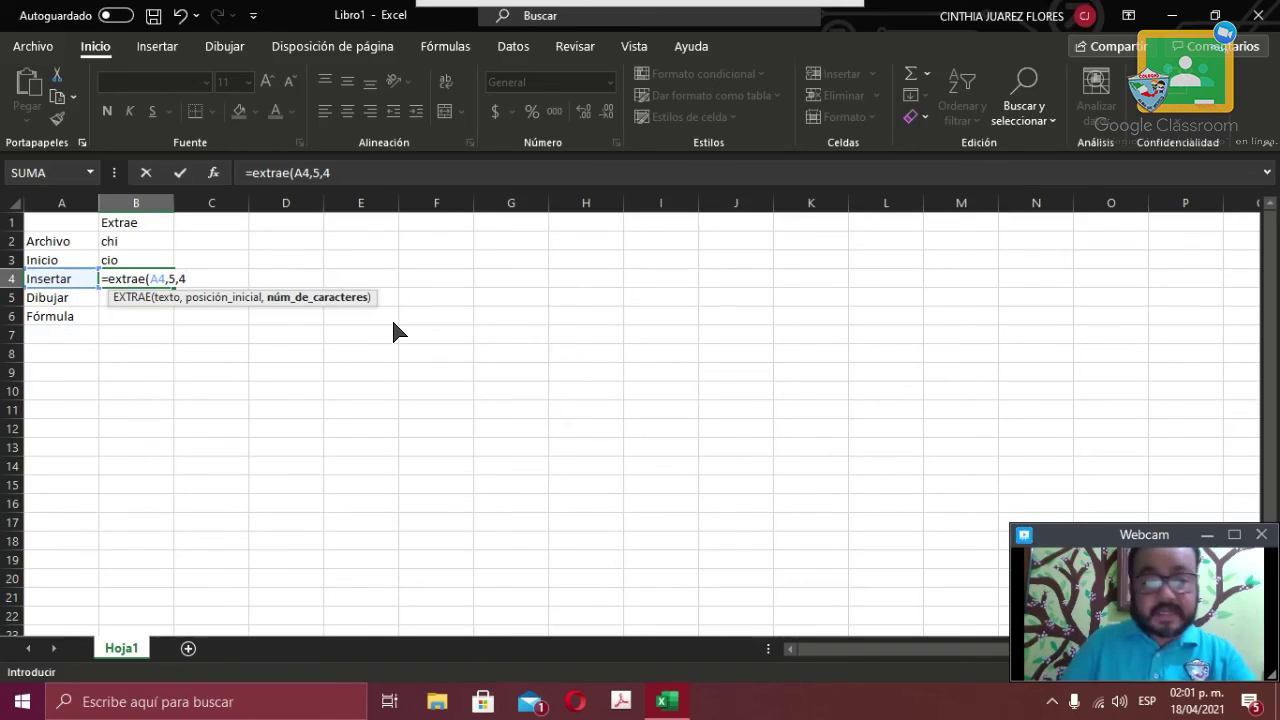
type(")")
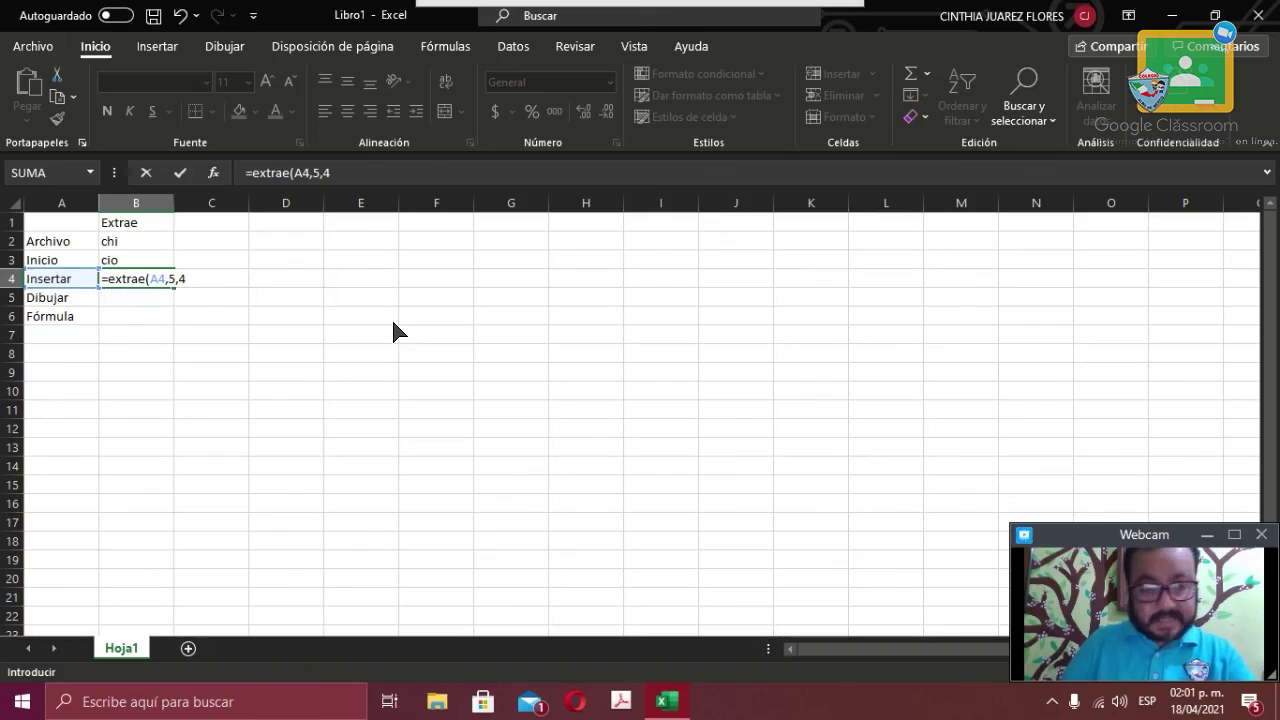
key("Return")
left_click(478, 338)
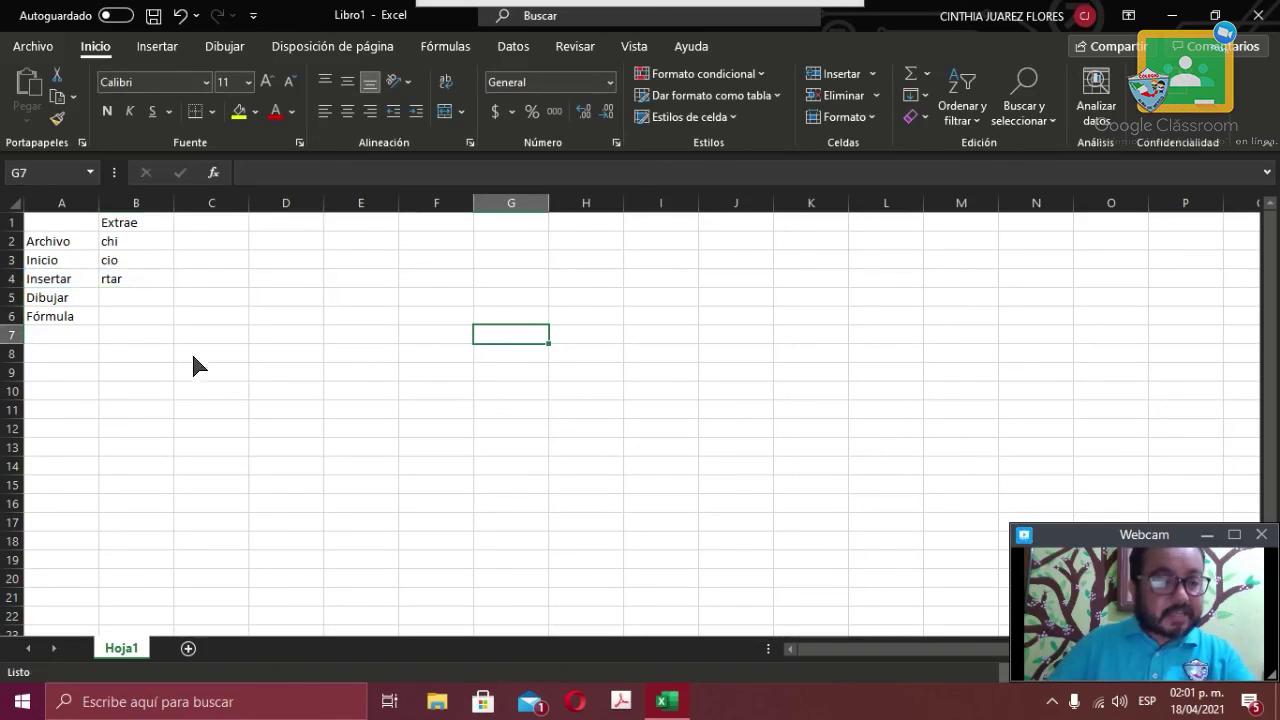
- Examine the EXTRAE formulas in B2 to B4 and the empty result cell beside Dibujar
left_click(66, 300)
left_click(170, 300)
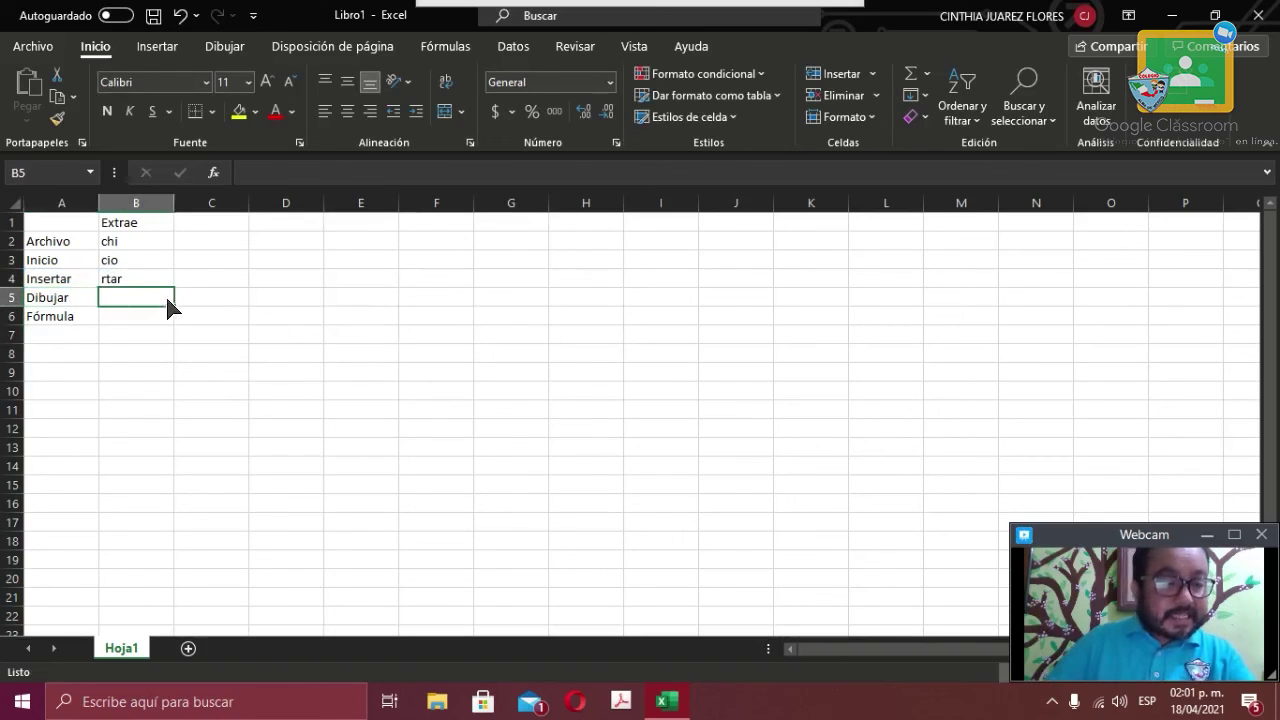
left_click(200, 302)
left_click(119, 300)
left_click(230, 296)
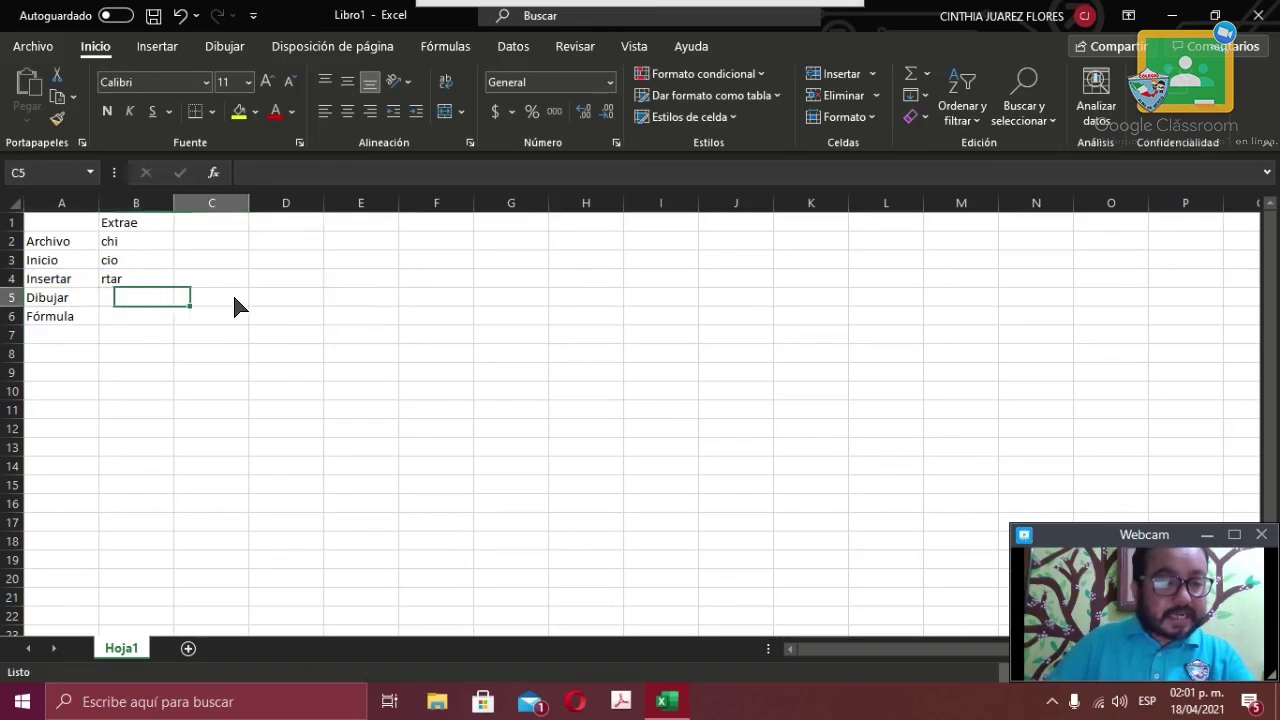
left_click(141, 244)
left_click(140, 262)
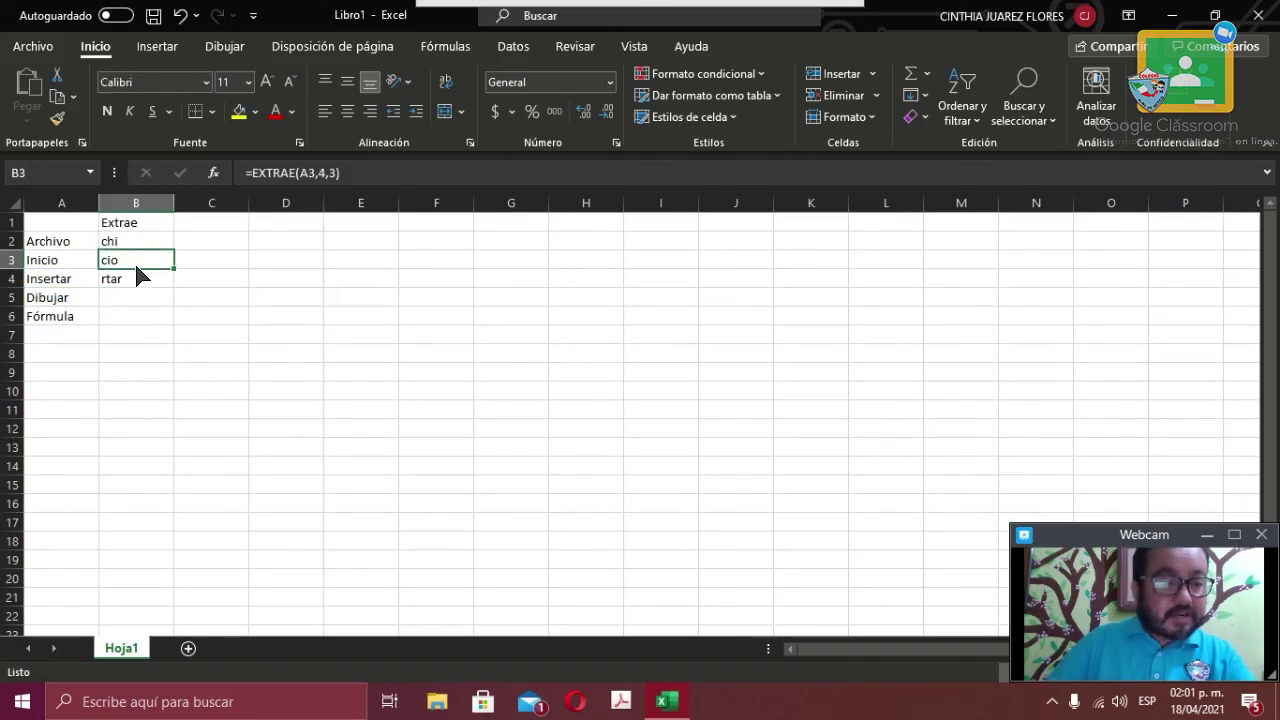
left_click(133, 281)
left_click(131, 300)
- Enter the target texts bu in C5 and mul in C6, and fill both cells with yellow
left_click(212, 303)
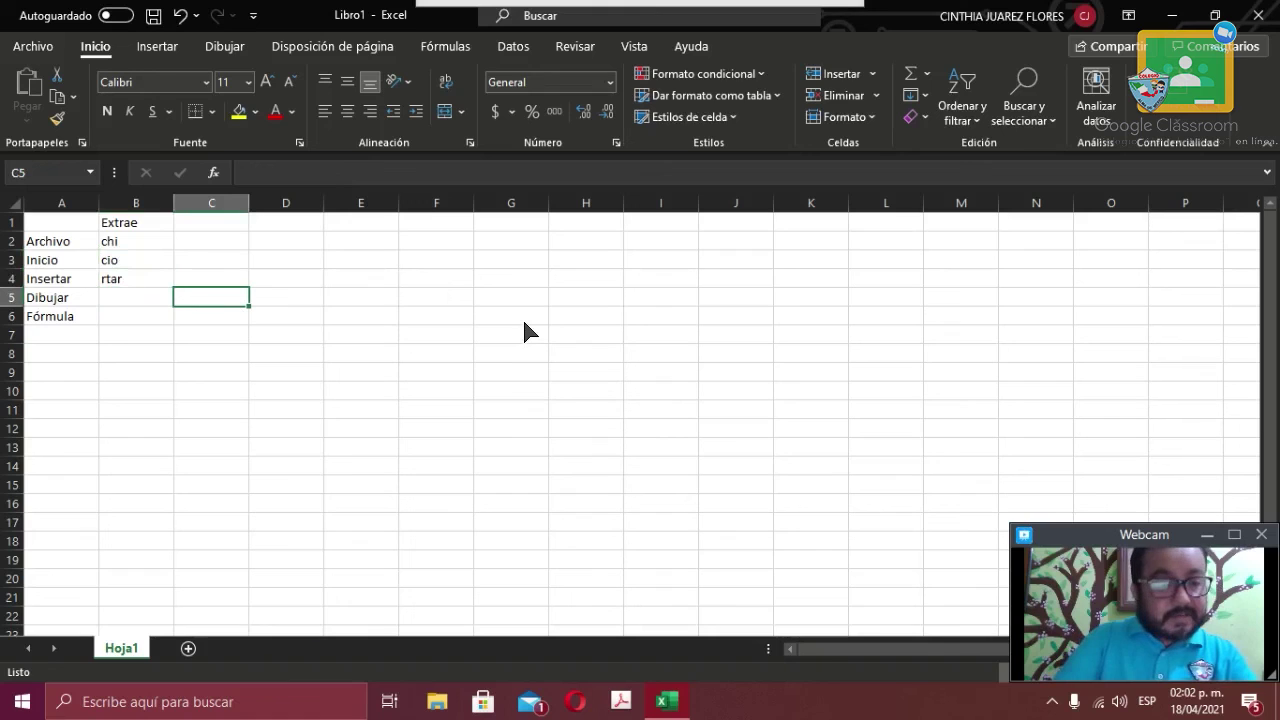
type("bu")
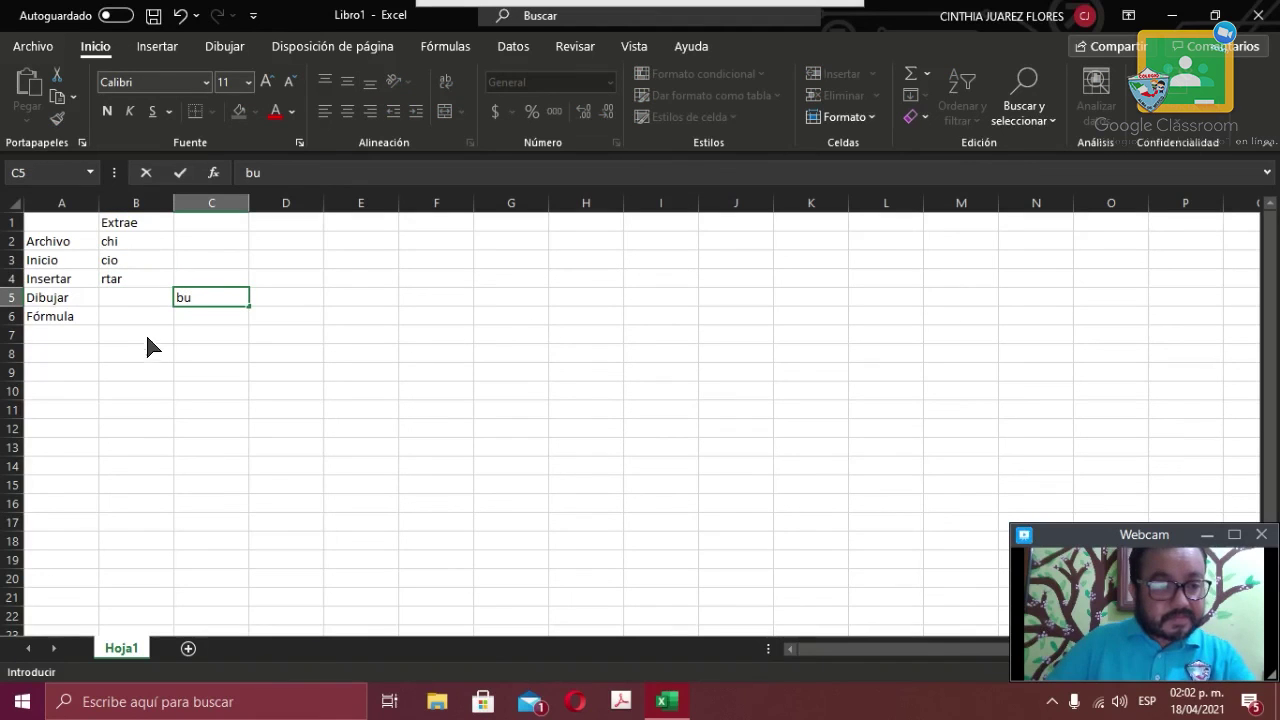
key("Return")
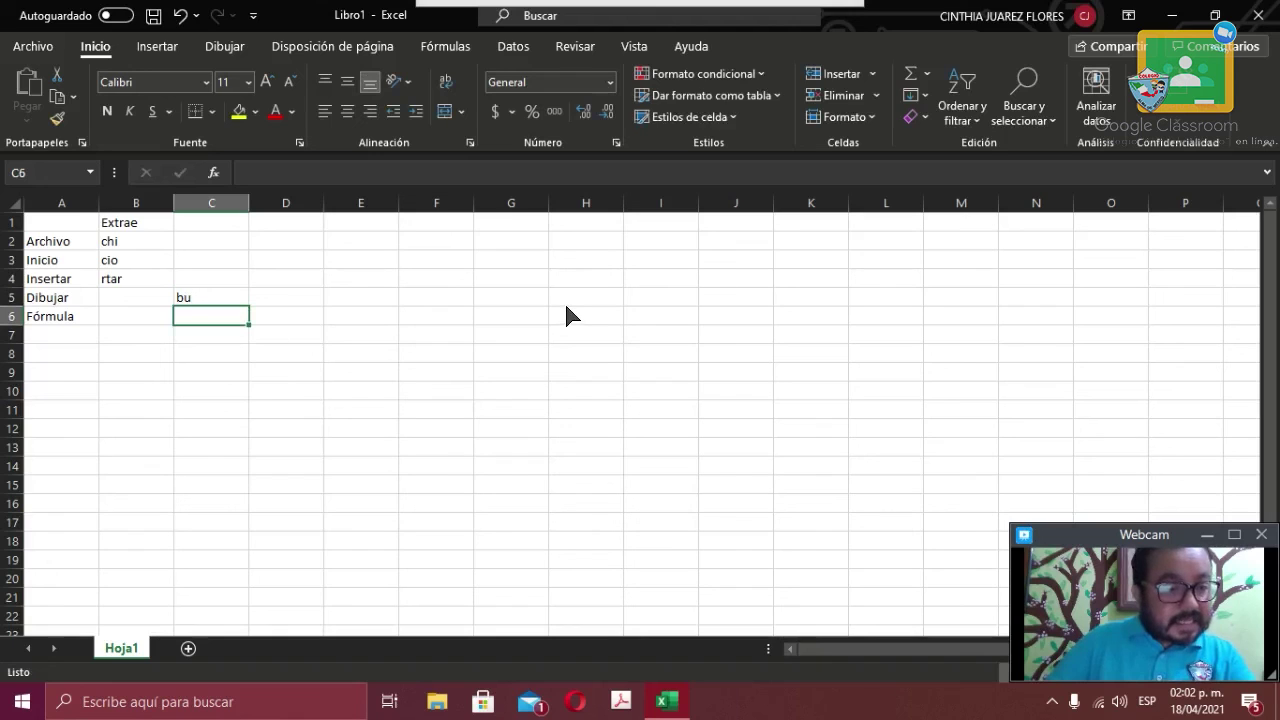
type("mul")
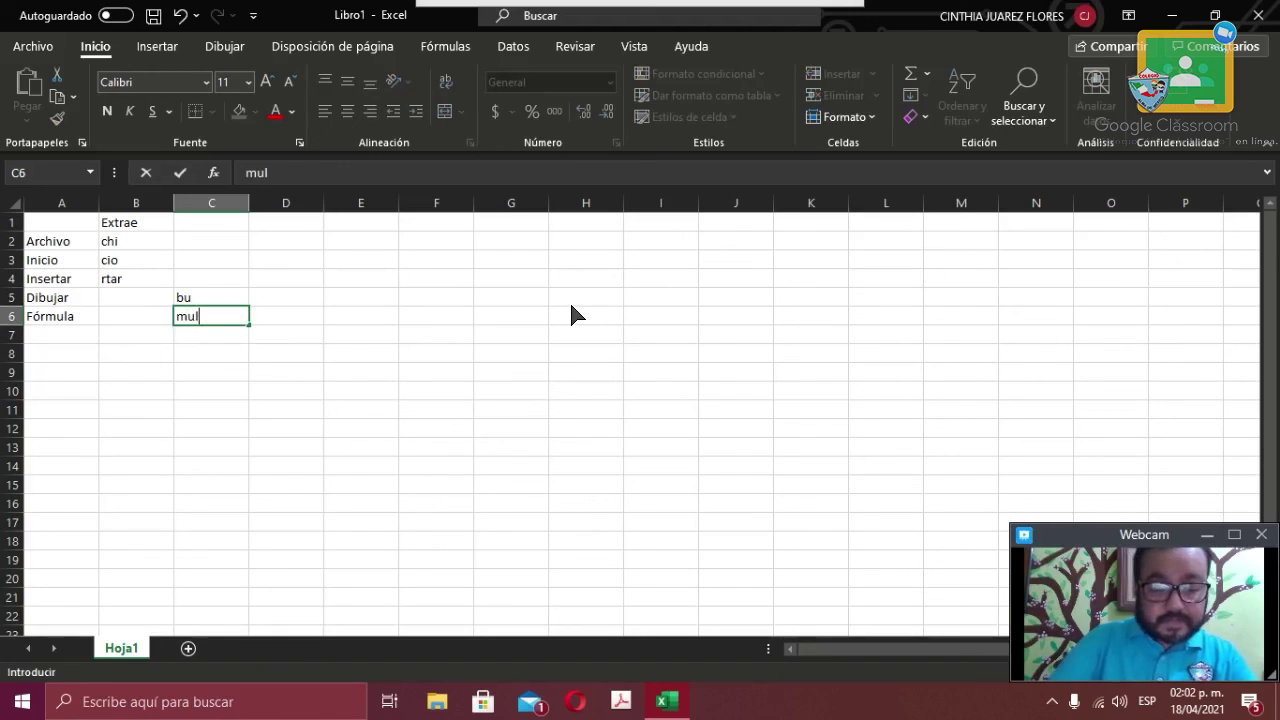
left_click(263, 355)
left_click_drag(226, 297, 226, 316)
left_click(239, 111)
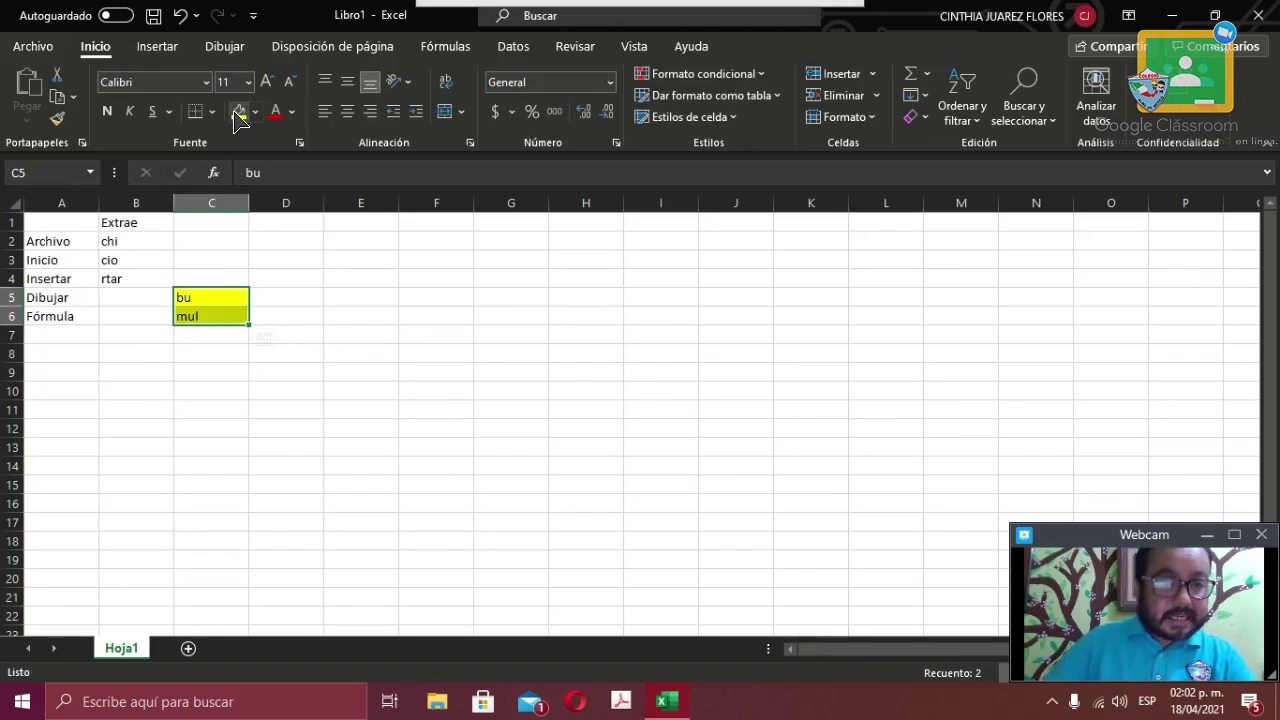
left_click(135, 303)
left_click_drag(136, 300, 143, 318)
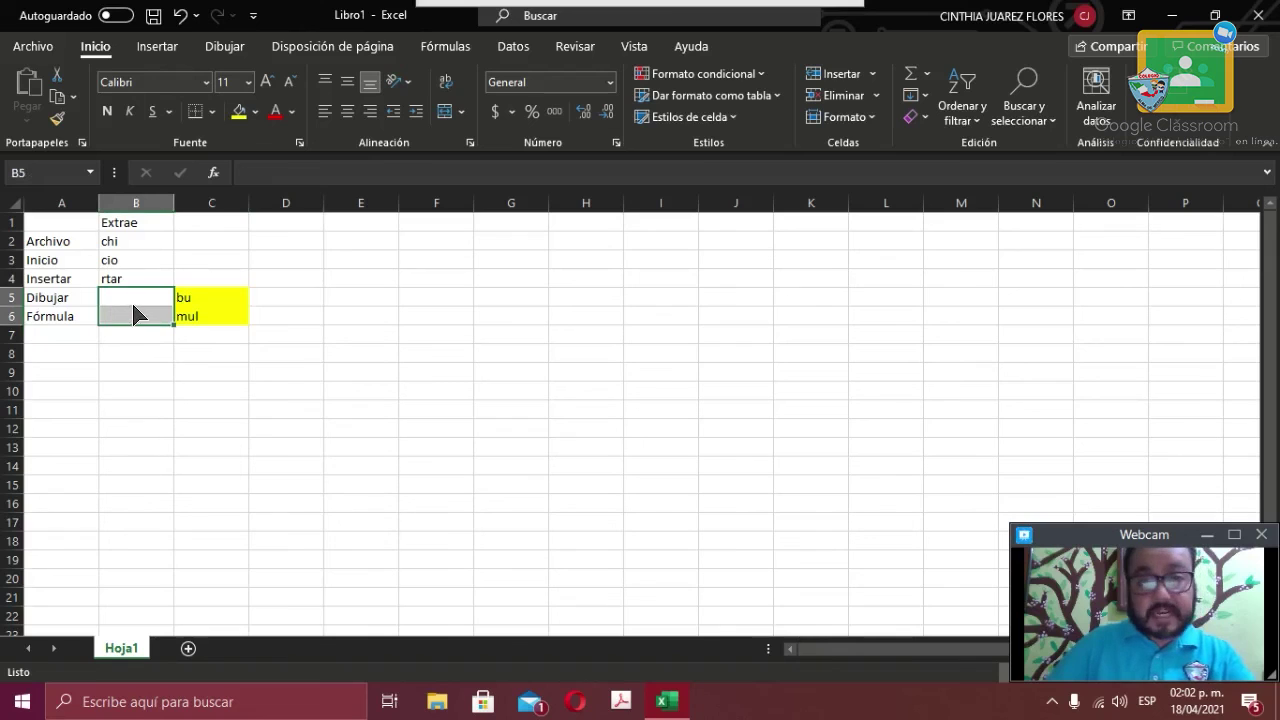
left_click(351, 372)
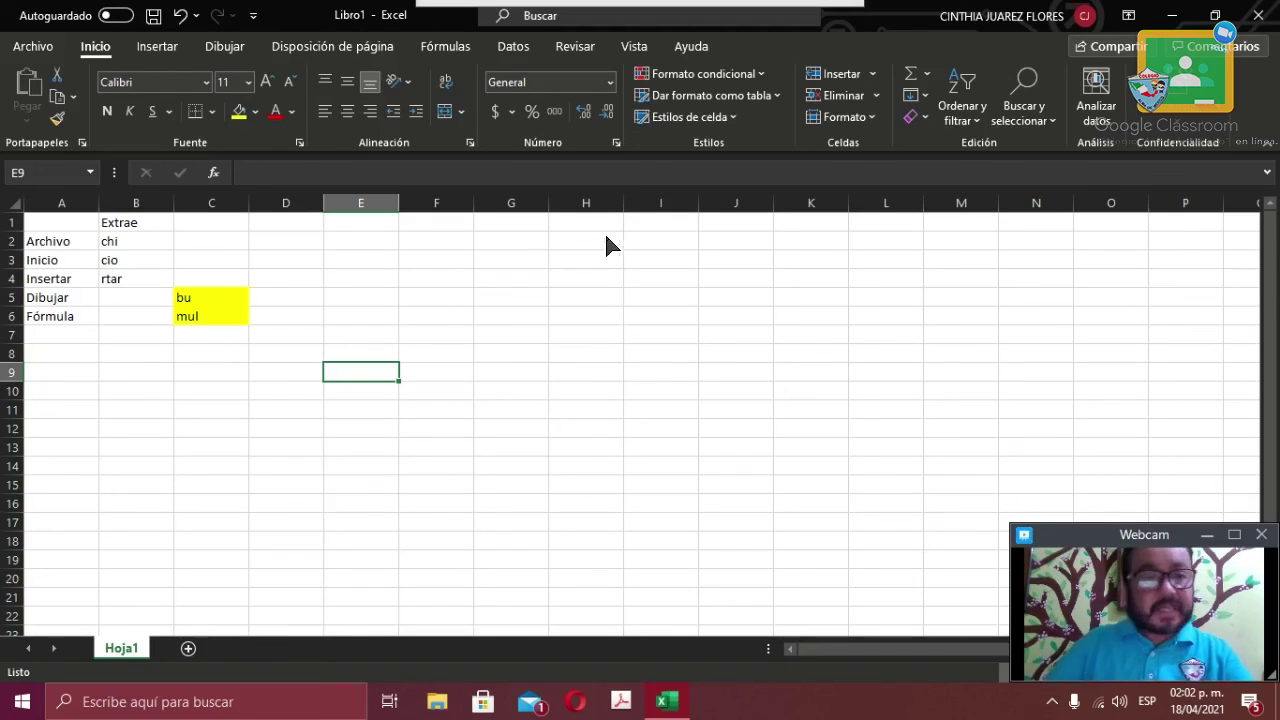
mouse_move(445, 20)
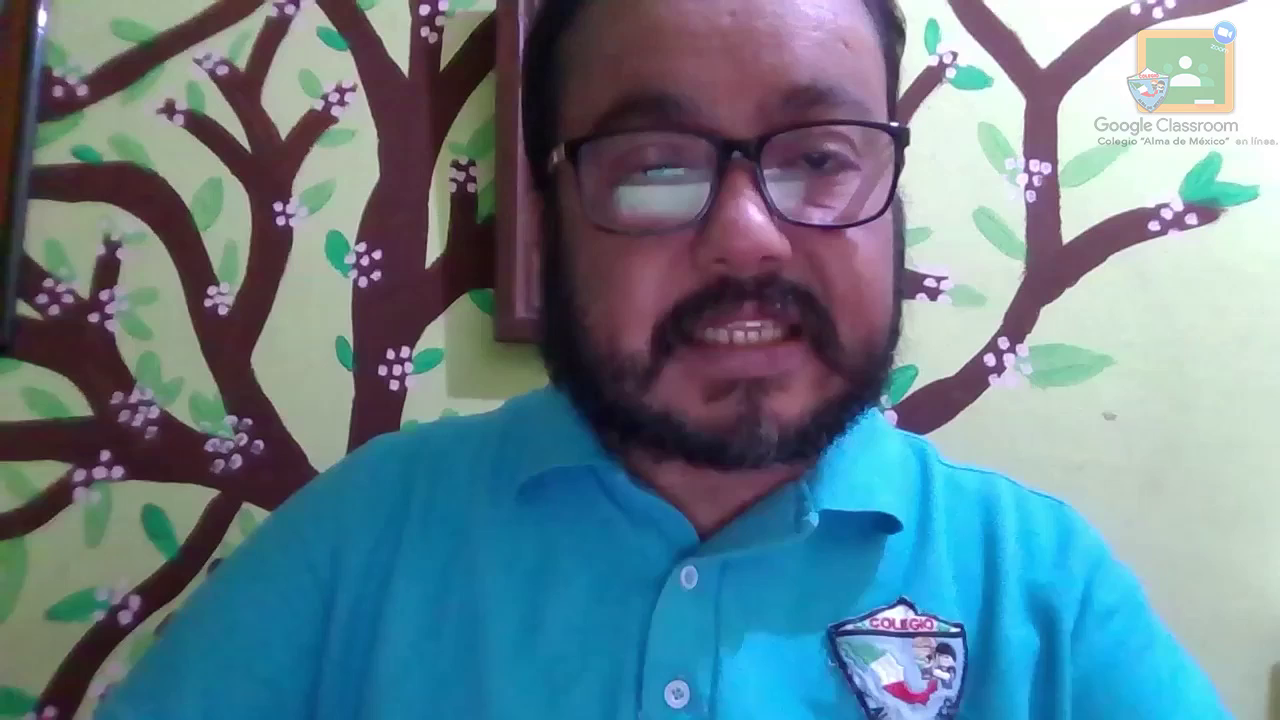